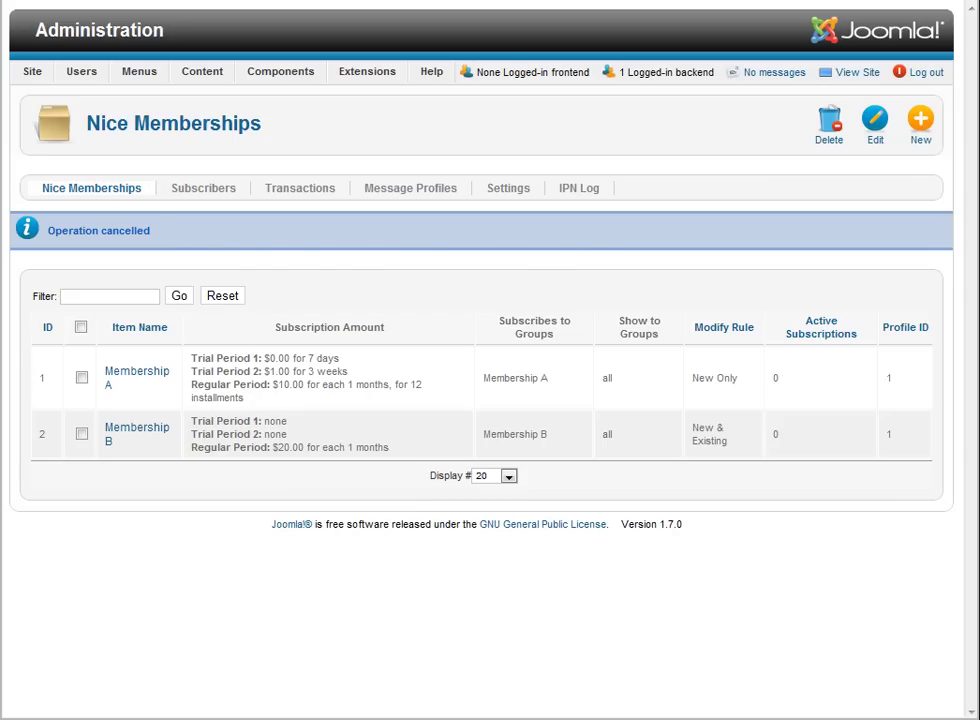
{"action": "key", "text": "alt+Tab"}
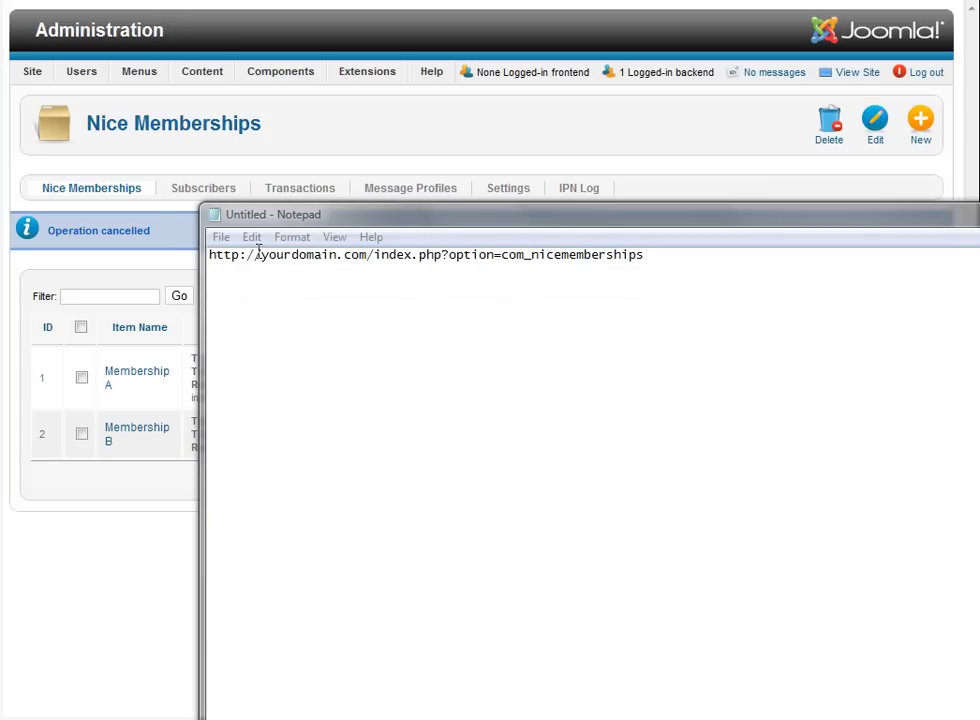
{"action": "left_click_drag", "start_coordinate": [260, 254], "coordinate": [367, 254]}
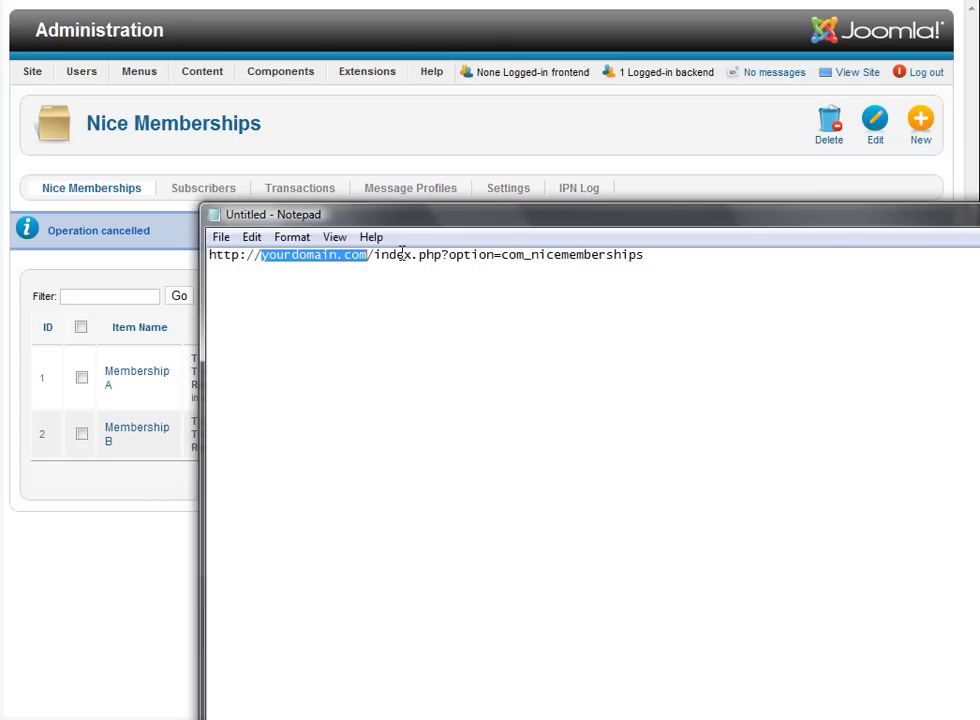
{"action": "left_click_drag", "start_coordinate": [450, 255], "coordinate": [656, 254]}
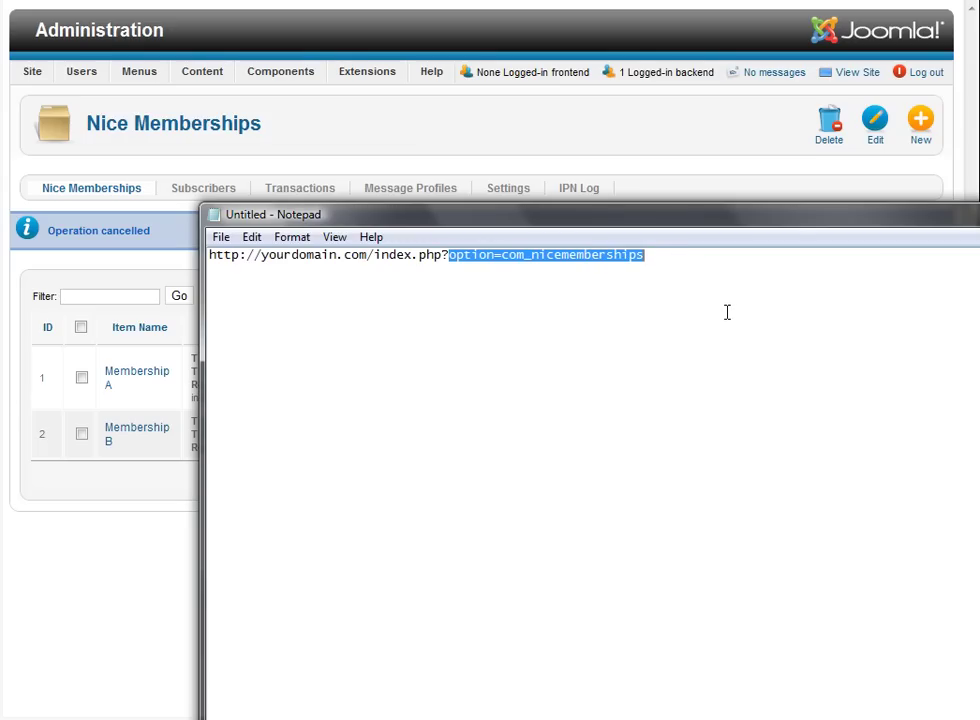
{"action": "left_click_drag", "start_coordinate": [672, 258], "coordinate": [210, 254]}
{"action": "right_click", "coordinate": [258, 263]}
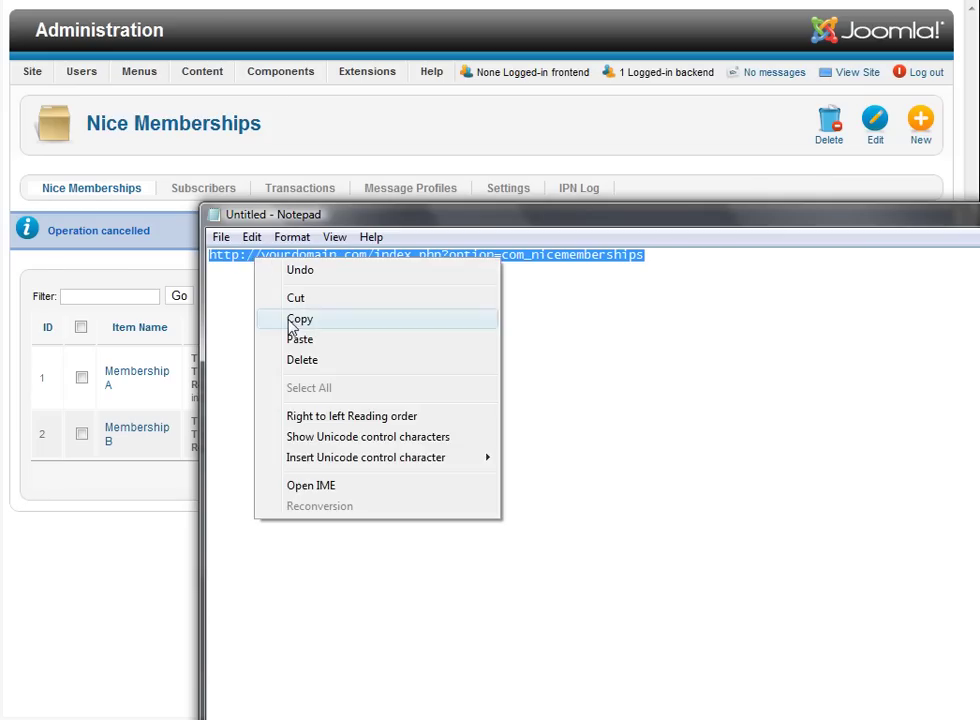
{"action": "left_click", "coordinate": [287, 323]}
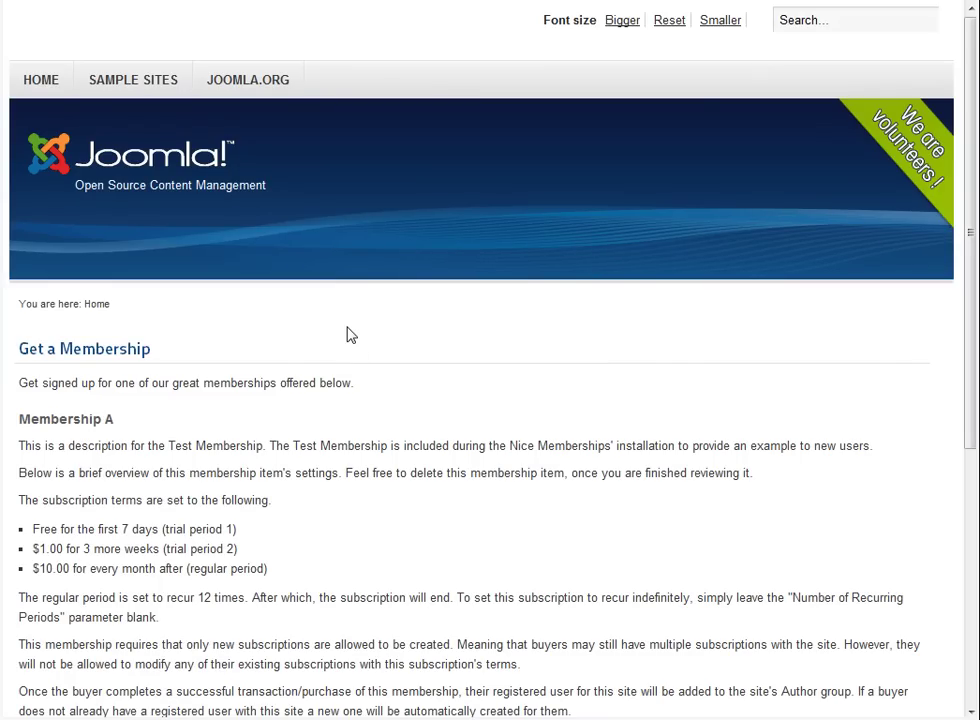
Examine the names, descriptions and subscribe options of Membership A and Membership B on the public Get a Membership page.
{"action": "scroll", "coordinate": [487, 427], "scroll_direction": "down", "scroll_amount": 3}
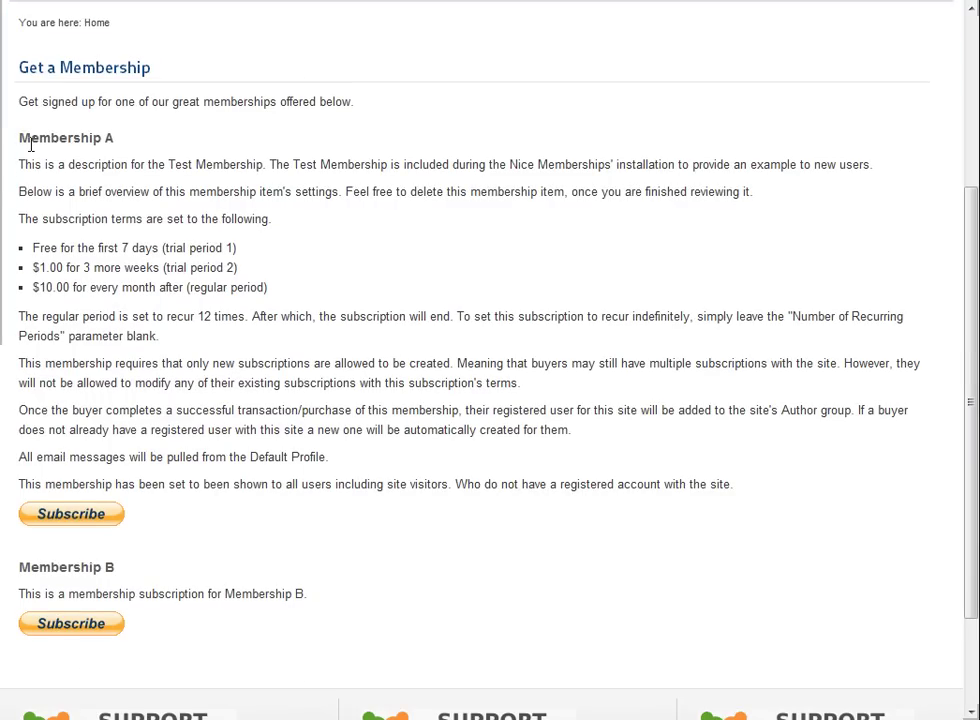
{"action": "left_click_drag", "start_coordinate": [22, 138], "coordinate": [114, 166]}
{"action": "left_click", "coordinate": [117, 190]}
{"action": "left_click_drag", "start_coordinate": [46, 164], "coordinate": [331, 484]}
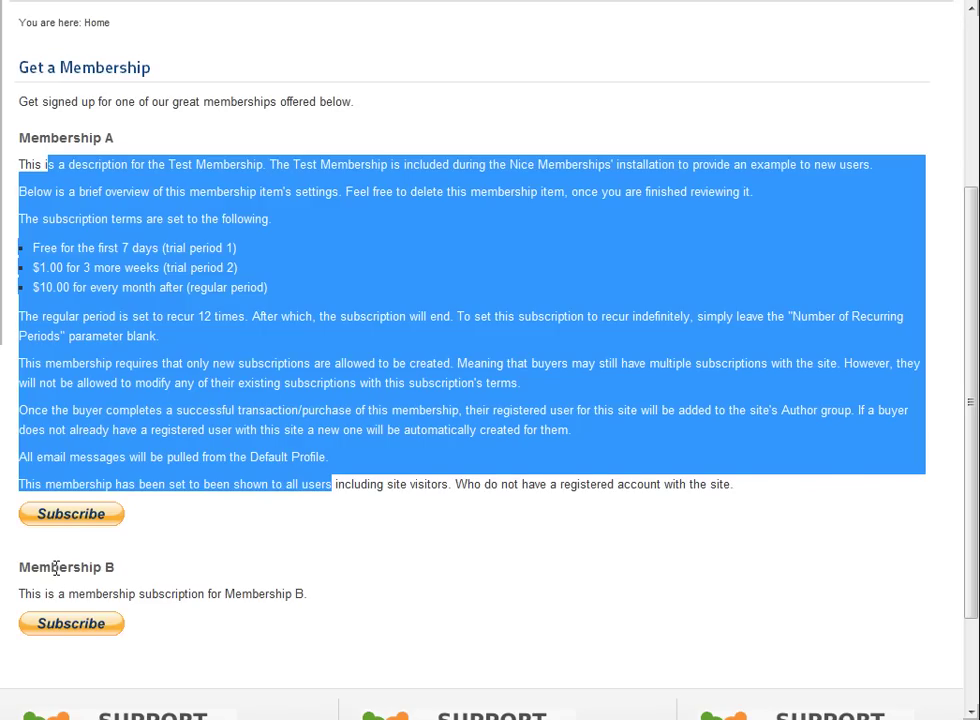
{"action": "left_click_drag", "start_coordinate": [59, 567], "coordinate": [398, 609]}
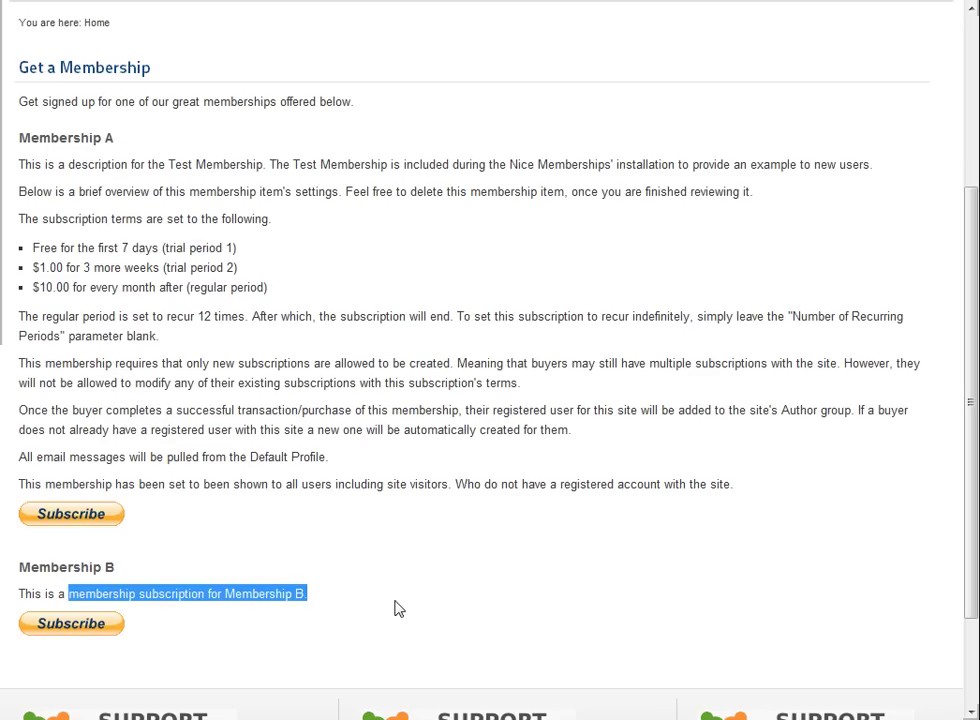
{"action": "left_click", "coordinate": [316, 461]}
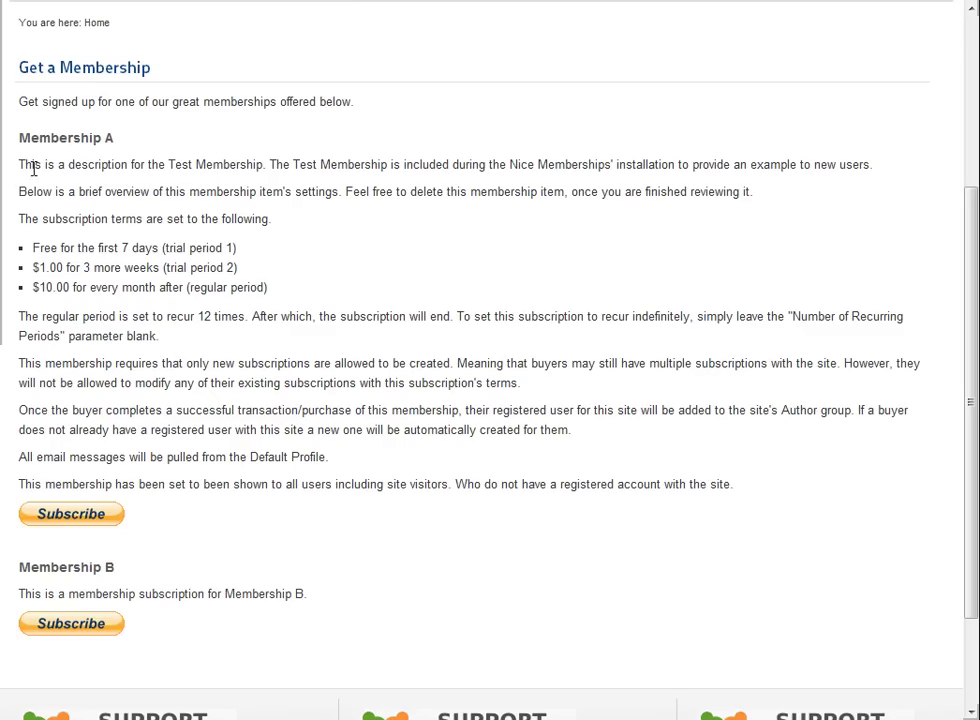
{"action": "left_click_drag", "start_coordinate": [31, 137], "coordinate": [258, 414]}
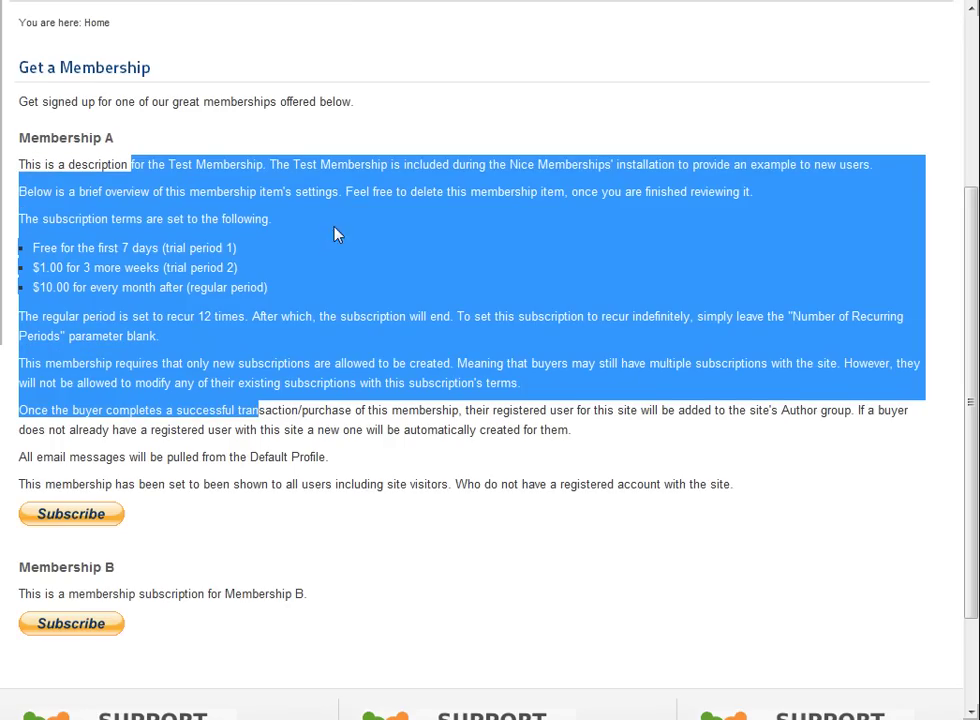
{"action": "scroll", "coordinate": [335, 232], "scroll_direction": "up", "scroll_amount": 2}
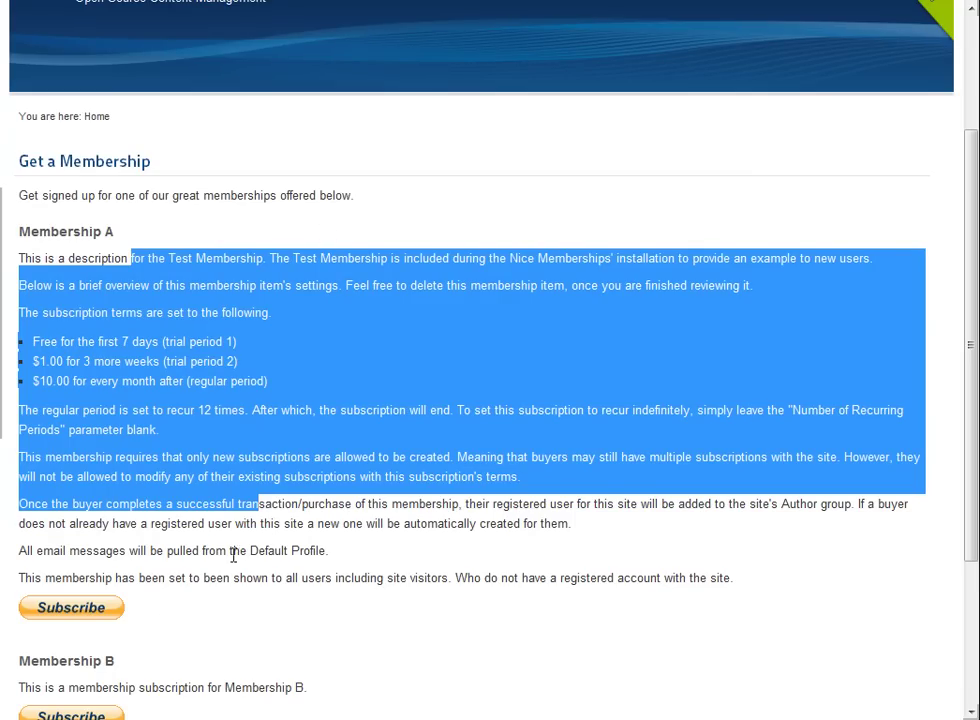
{"action": "left_click", "coordinate": [252, 414]}
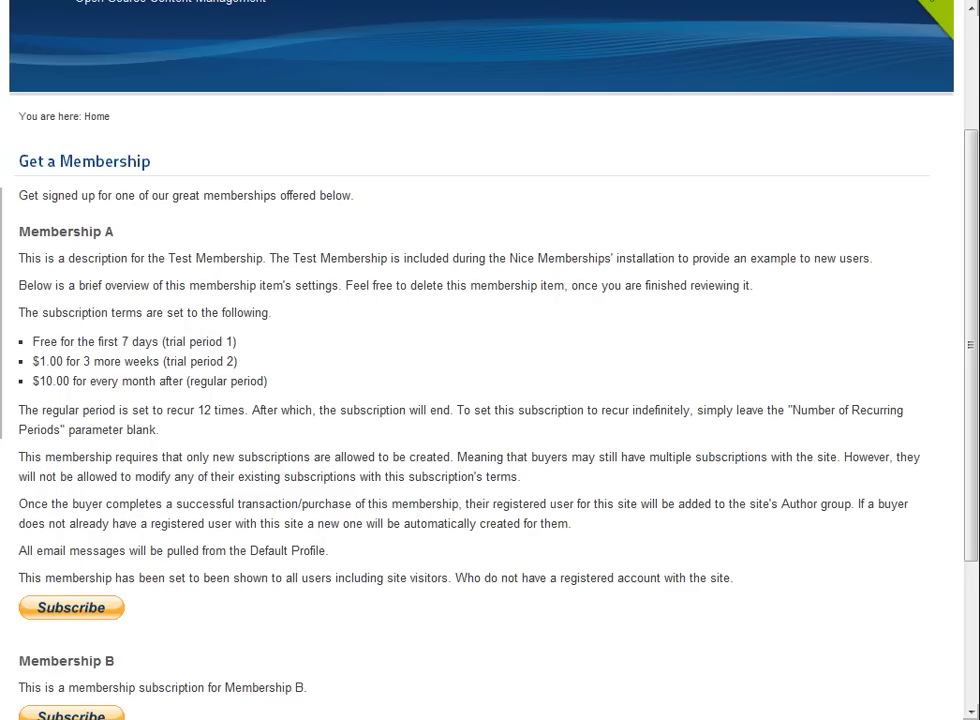
Open the Nice Memberships settings in the administration area and go to the Available Memberships section of the listing details.
{"action": "key", "text": "ctrl+Tab"}
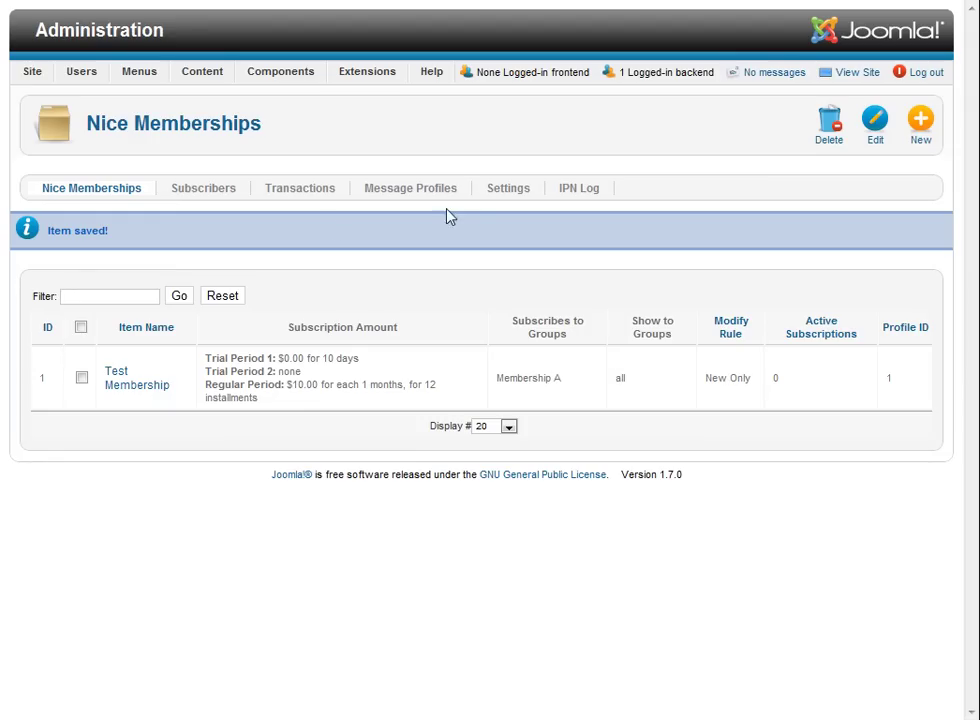
{"action": "left_click", "coordinate": [505, 189]}
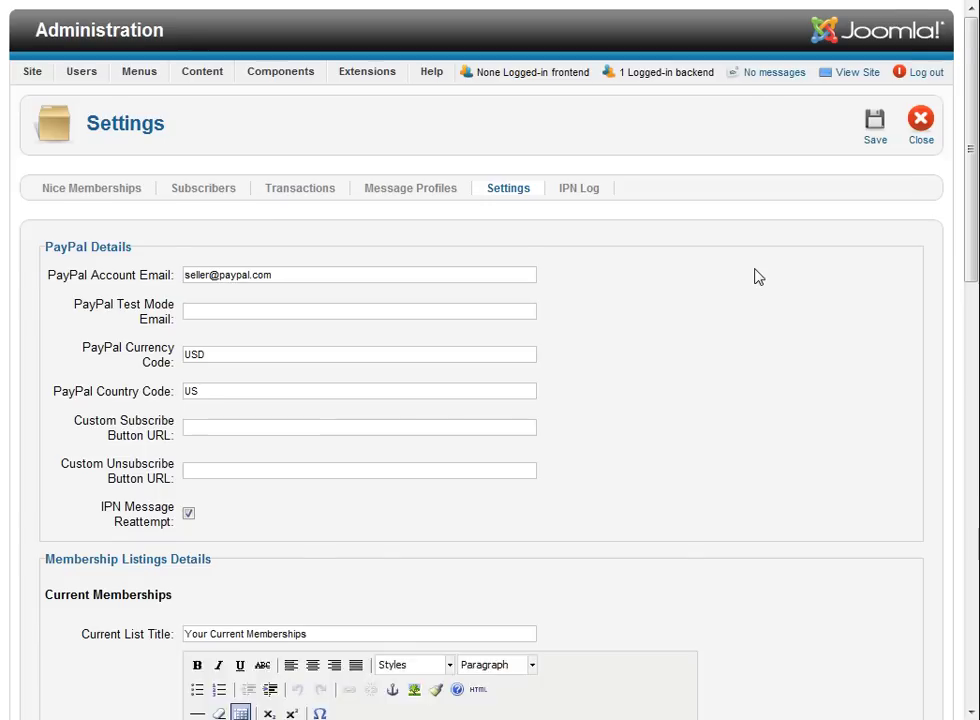
{"action": "scroll", "coordinate": [740, 275], "scroll_direction": "down", "scroll_amount": 5}
{"action": "scroll", "coordinate": [758, 277], "scroll_direction": "down", "scroll_amount": 2}
{"action": "left_click_drag", "start_coordinate": [103, 219], "coordinate": [340, 235]}
{"action": "left_click", "coordinate": [340, 235]}
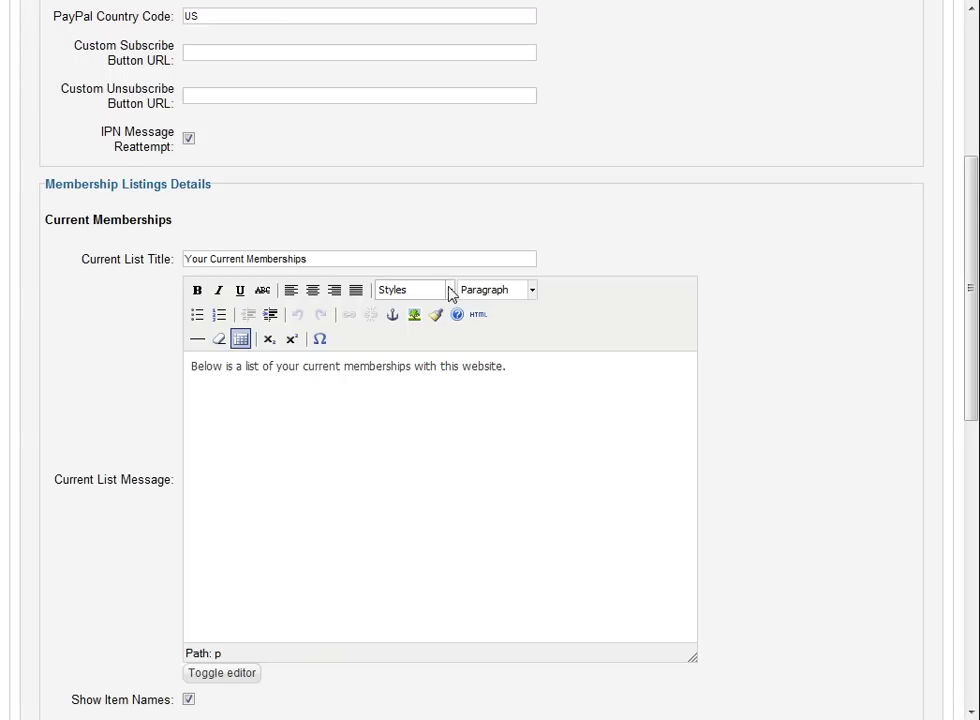
{"action": "scroll", "coordinate": [518, 265], "scroll_direction": "down", "scroll_amount": 6}
{"action": "scroll", "coordinate": [518, 276], "scroll_direction": "down", "scroll_amount": 3}
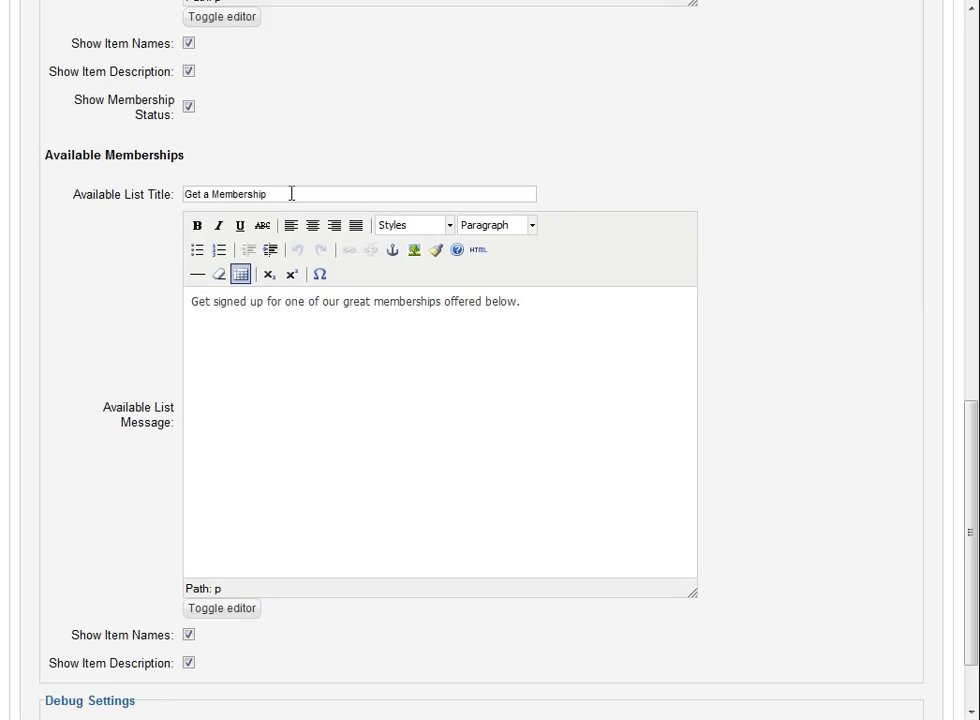
Compare the Available List Title and Available List Message settings with the heading and intro text on the public listing page.
{"action": "left_click_drag", "start_coordinate": [293, 193], "coordinate": [186, 193]}
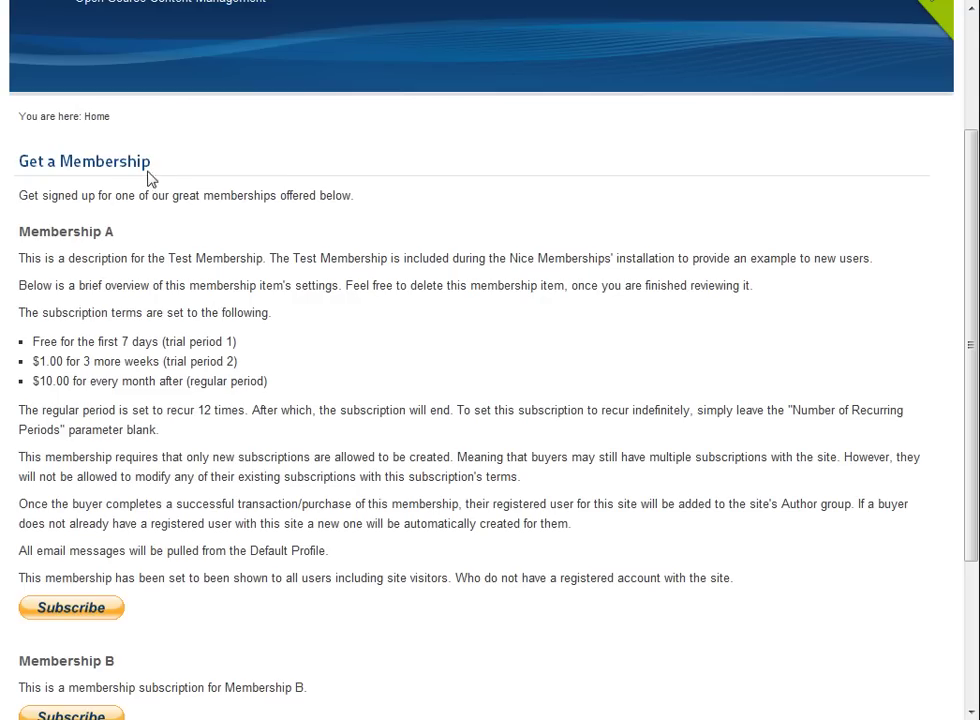
{"action": "left_click_drag", "start_coordinate": [151, 163], "coordinate": [18, 162]}
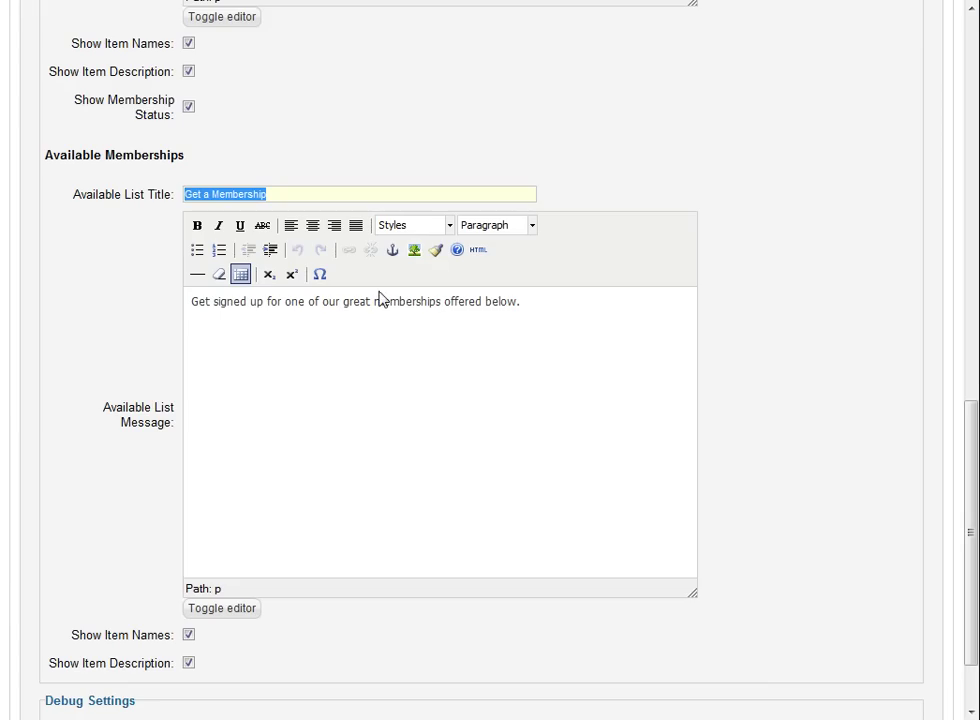
{"action": "left_click_drag", "start_coordinate": [341, 301], "coordinate": [493, 309]}
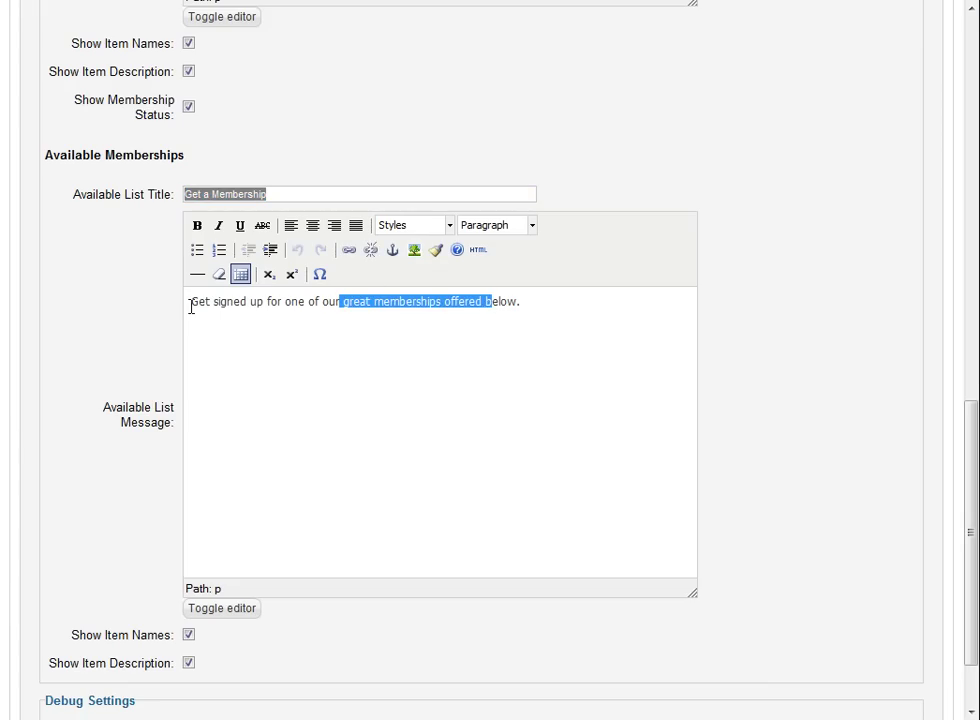
{"action": "left_click_drag", "start_coordinate": [190, 301], "coordinate": [250, 302]}
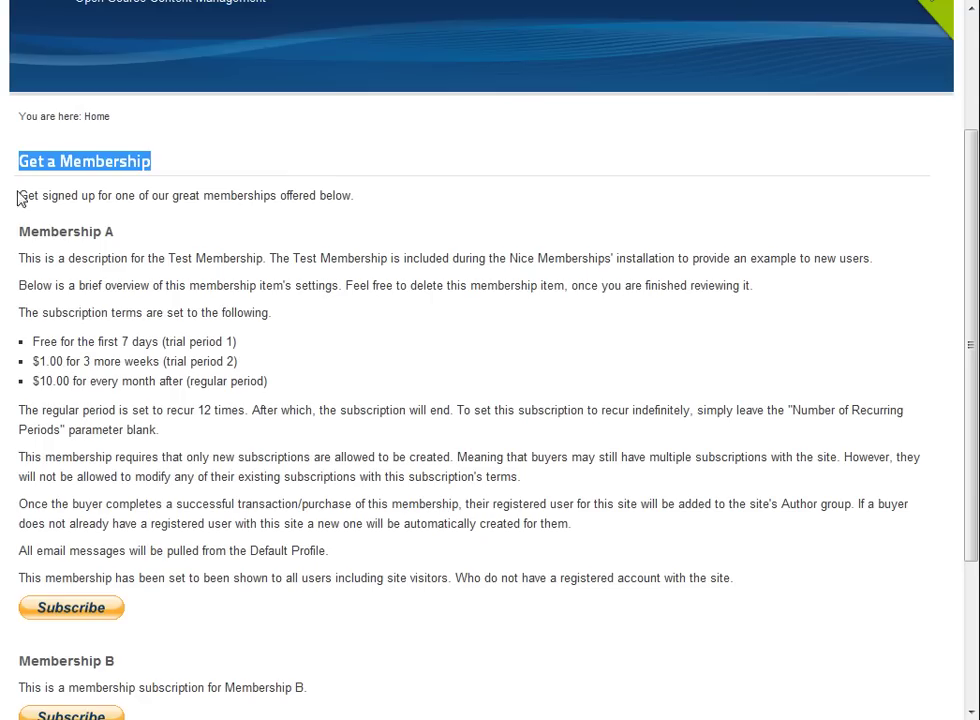
{"action": "left_click_drag", "start_coordinate": [18, 195], "coordinate": [397, 195]}
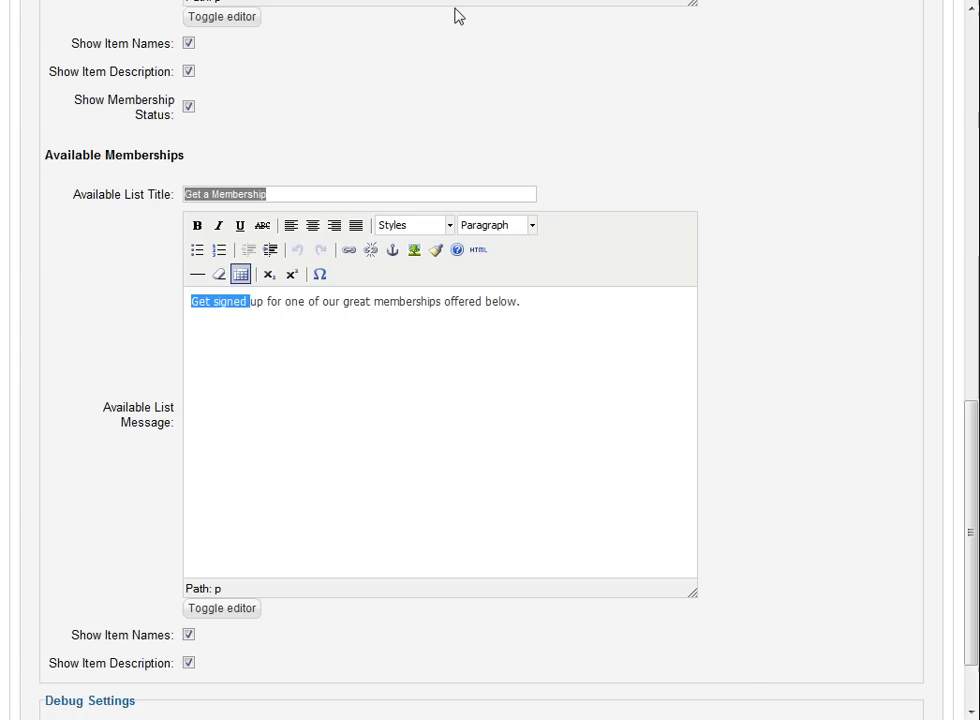
Turn off Show Item Names and Show Item Description for the available memberships and save the settings.
{"action": "scroll", "coordinate": [443, 458], "scroll_direction": "down", "scroll_amount": 2}
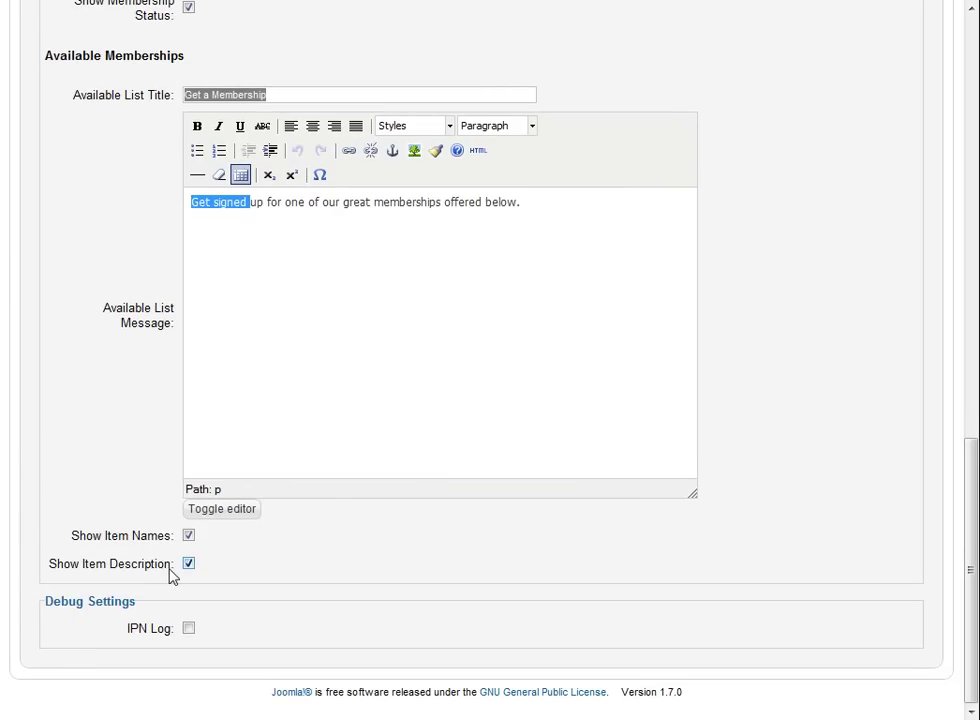
{"action": "left_click", "coordinate": [189, 536]}
{"action": "left_click", "coordinate": [197, 586]}
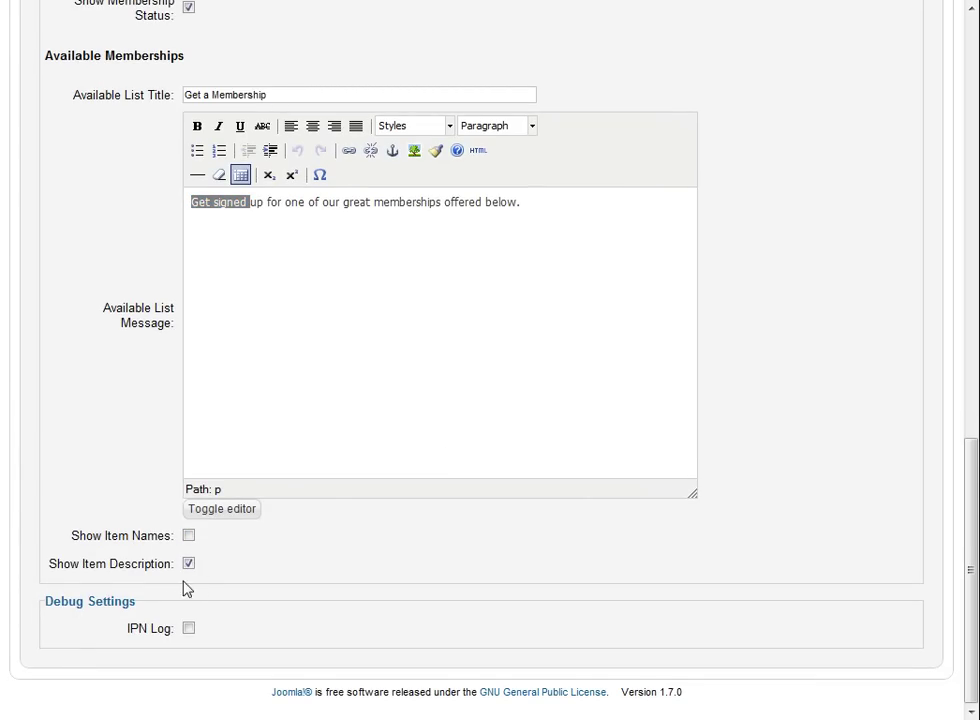
{"action": "left_click", "coordinate": [188, 565]}
{"action": "scroll", "coordinate": [700, 560], "scroll_direction": "up", "scroll_amount": 10}
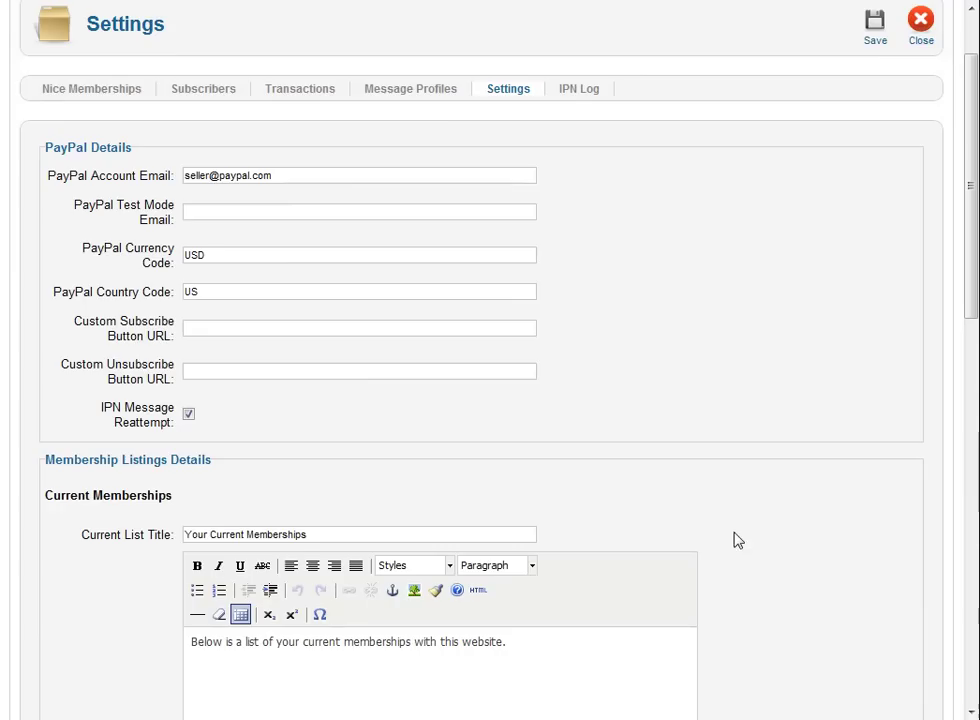
{"action": "left_click", "coordinate": [852, 40]}
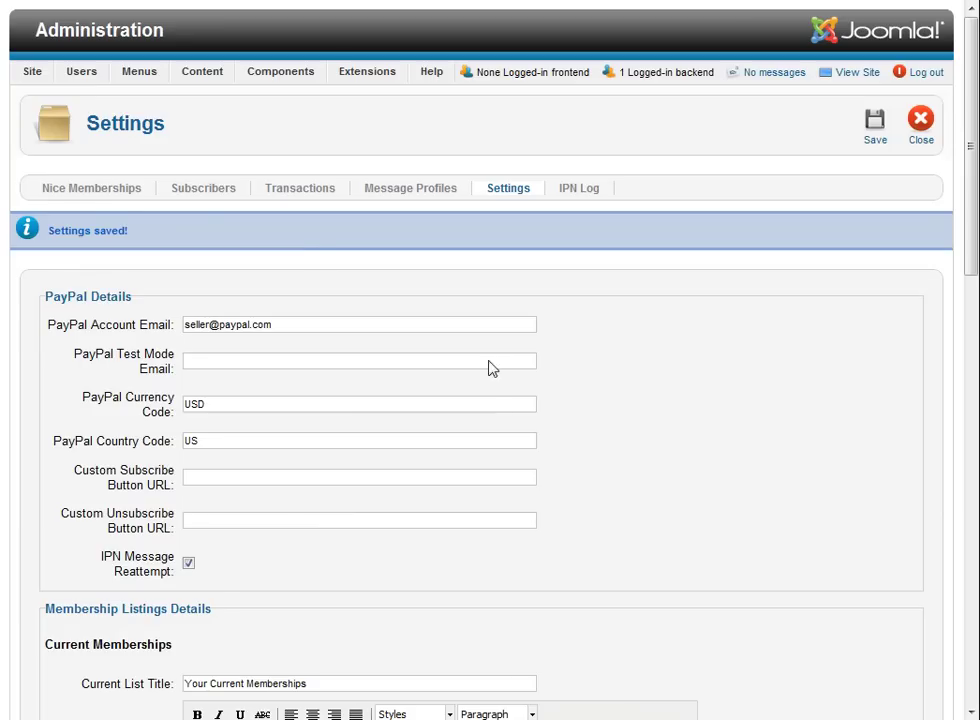
Turn Show Item Names back on for the available memberships, save the settings and reload the public listing page.
{"action": "scroll", "coordinate": [490, 363], "scroll_direction": "down", "scroll_amount": 10}
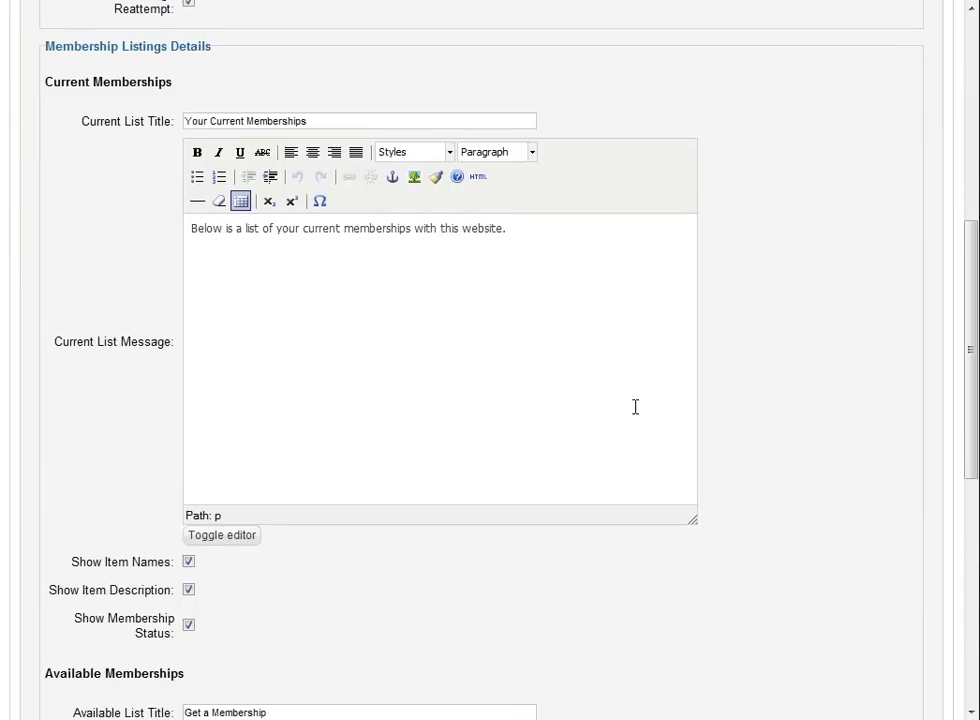
{"action": "scroll", "coordinate": [203, 357], "scroll_direction": "down", "scroll_amount": 5}
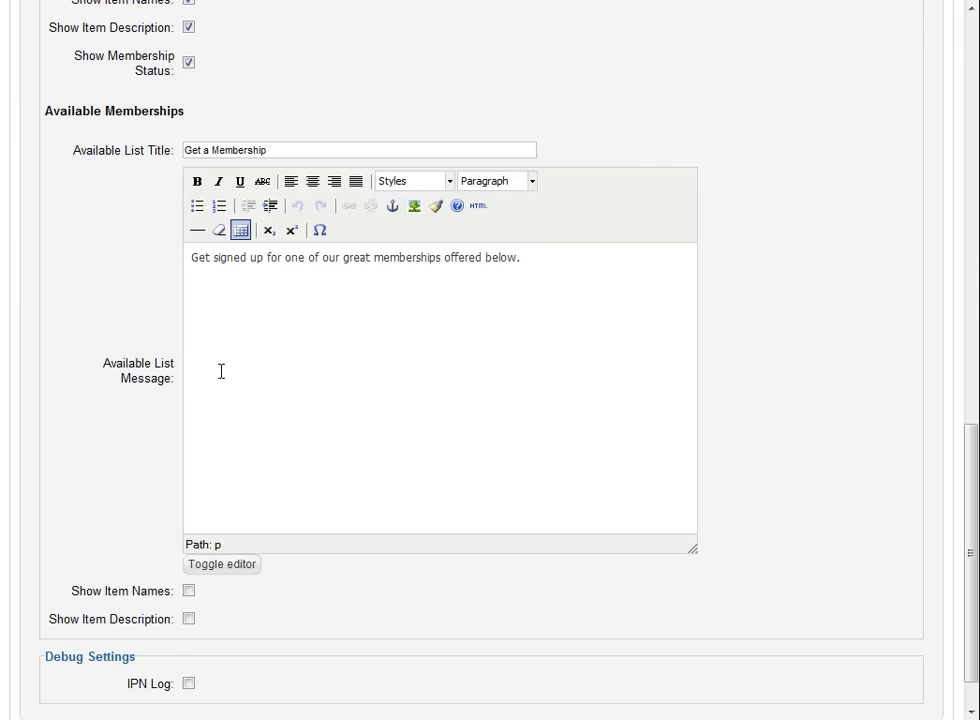
{"action": "left_click", "coordinate": [188, 591]}
{"action": "scroll", "coordinate": [807, 459], "scroll_direction": "up", "scroll_amount": 15}
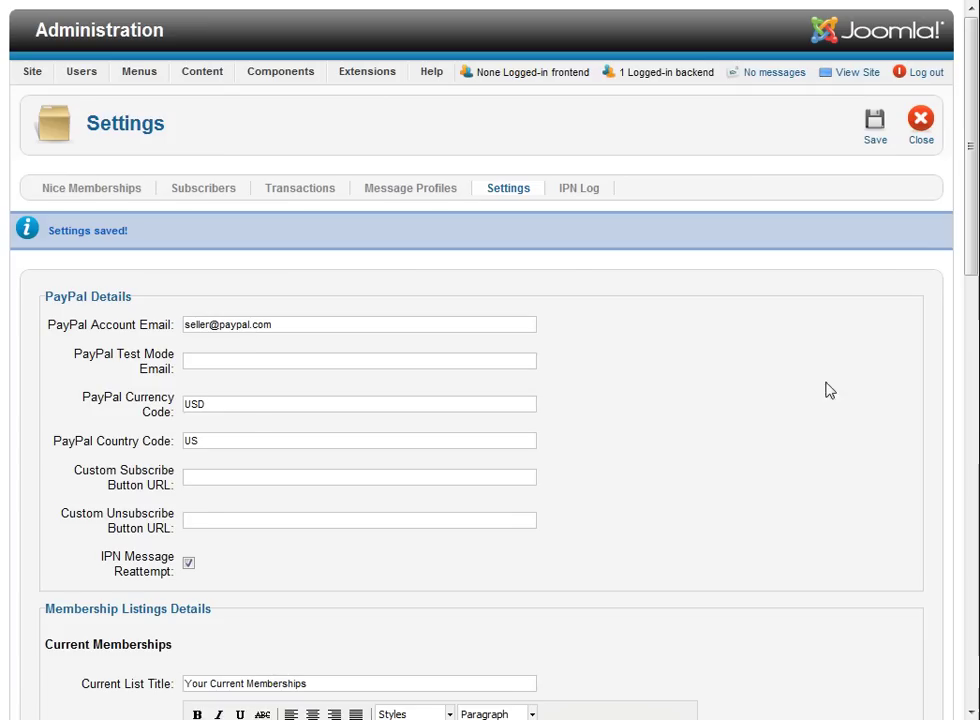
{"action": "left_click", "coordinate": [853, 143]}
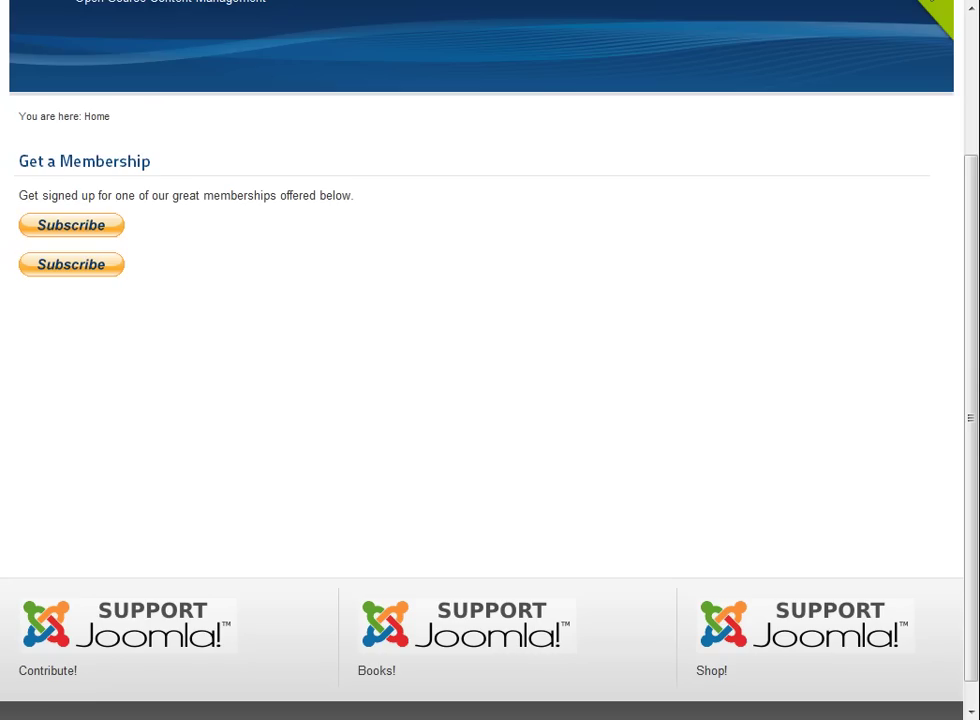
{"action": "key", "text": "F5"}
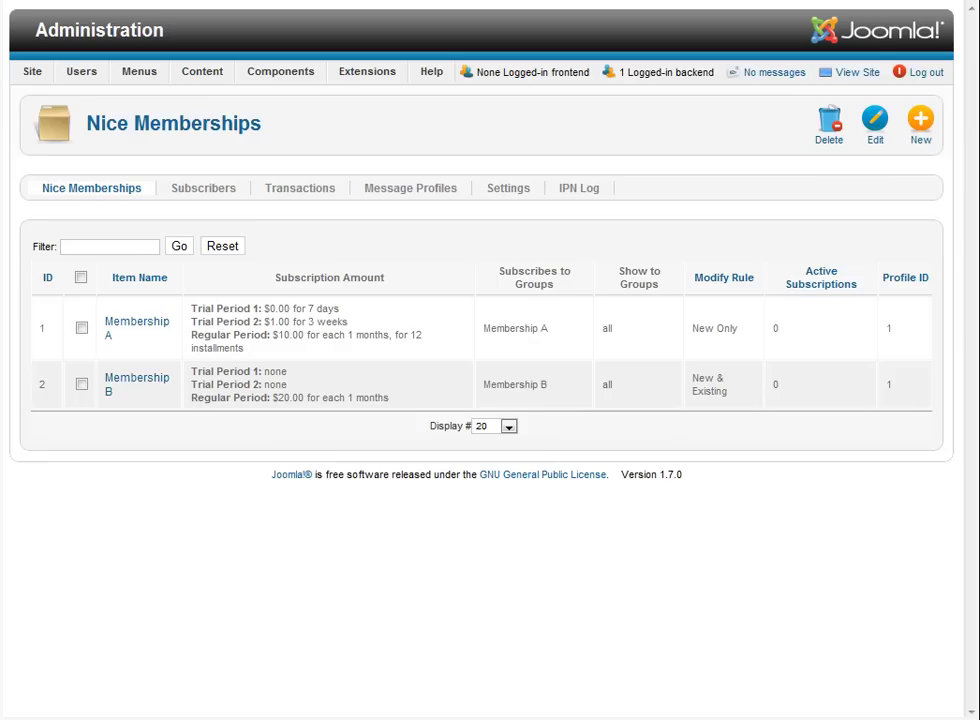
Examine the {nicememberships:1} tag in Notepad against the ID column of the memberships list, then return to the Joomla administration.
{"action": "key", "text": "alt+Tab"}
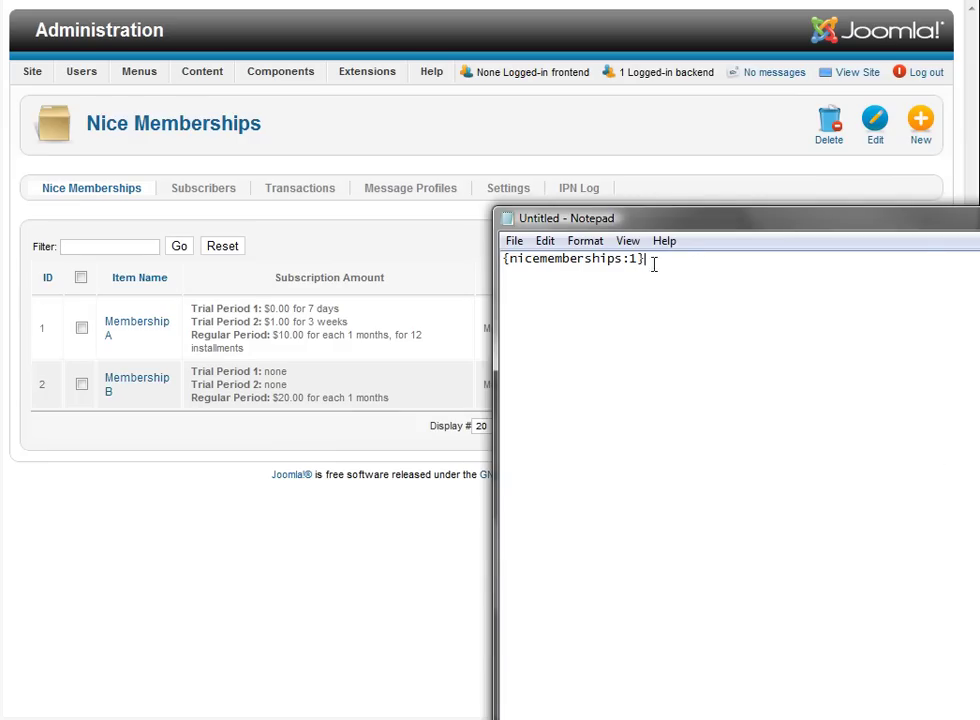
{"action": "left_click_drag", "start_coordinate": [638, 258], "coordinate": [629, 259]}
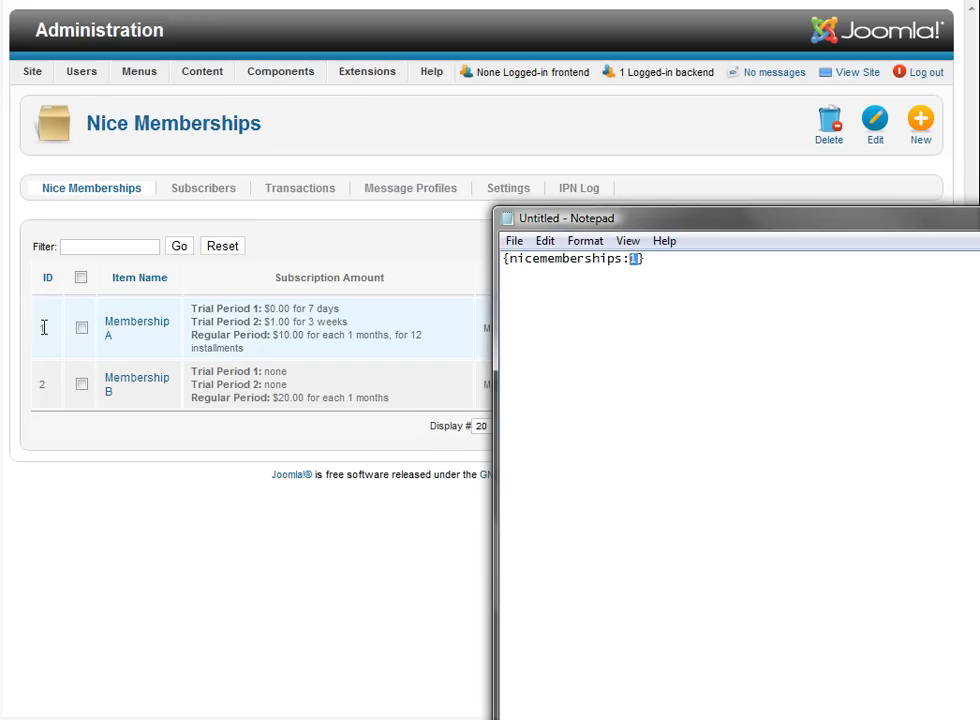
{"action": "left_click", "coordinate": [640, 258]}
{"action": "type", "text": "}"}
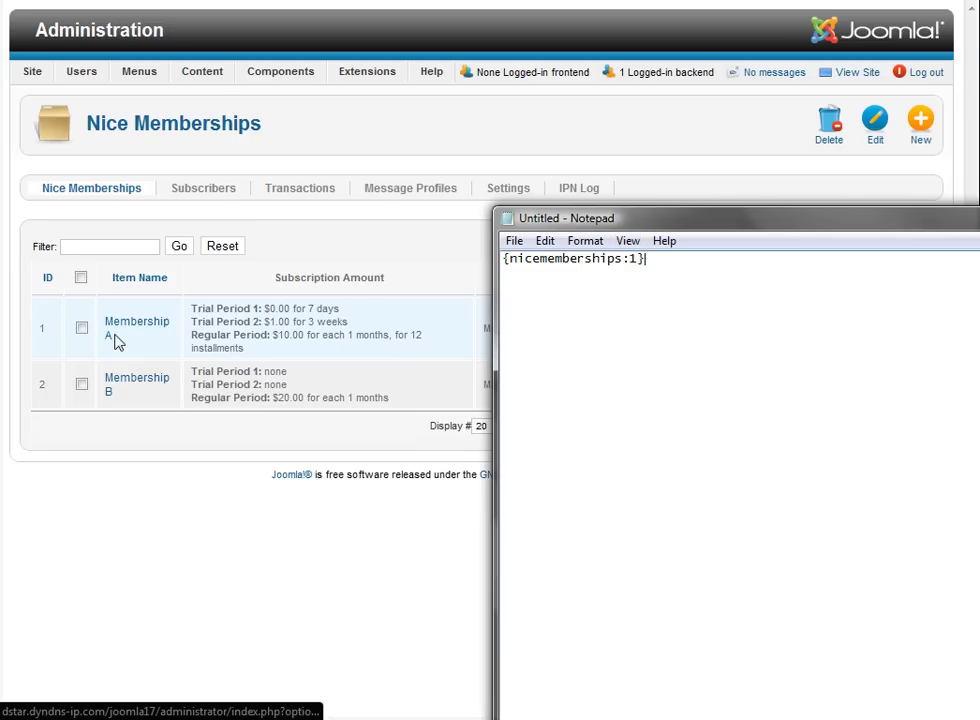
{"action": "left_click", "coordinate": [633, 267]}
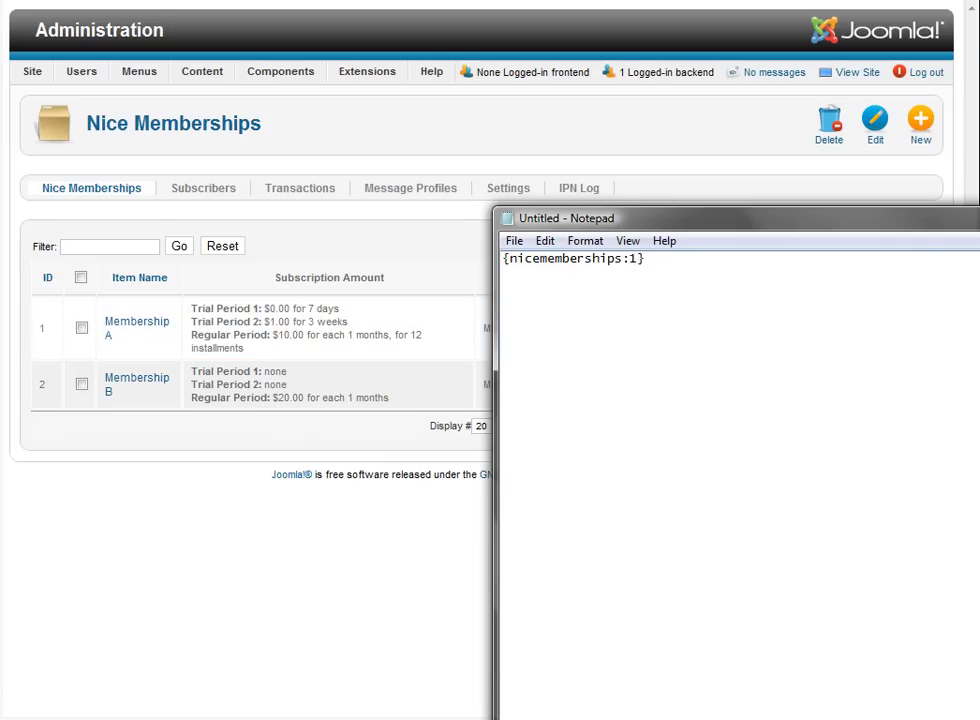
{"action": "key", "text": "alt+Tab"}
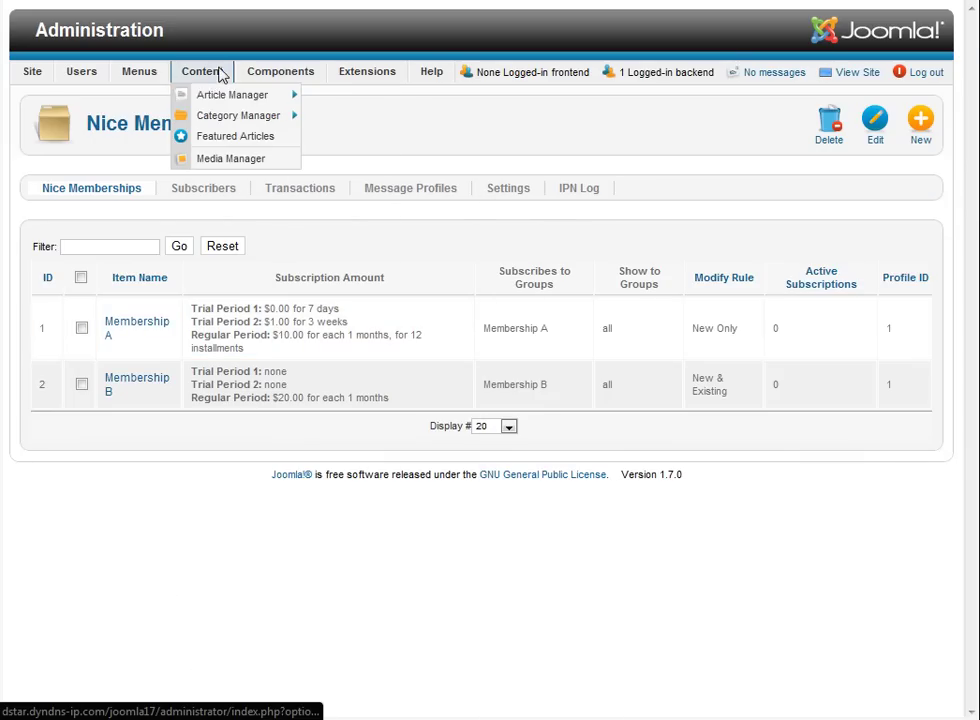
Start a new Joomla article and title it Nice Memberships.
{"action": "left_click", "coordinate": [219, 95]}
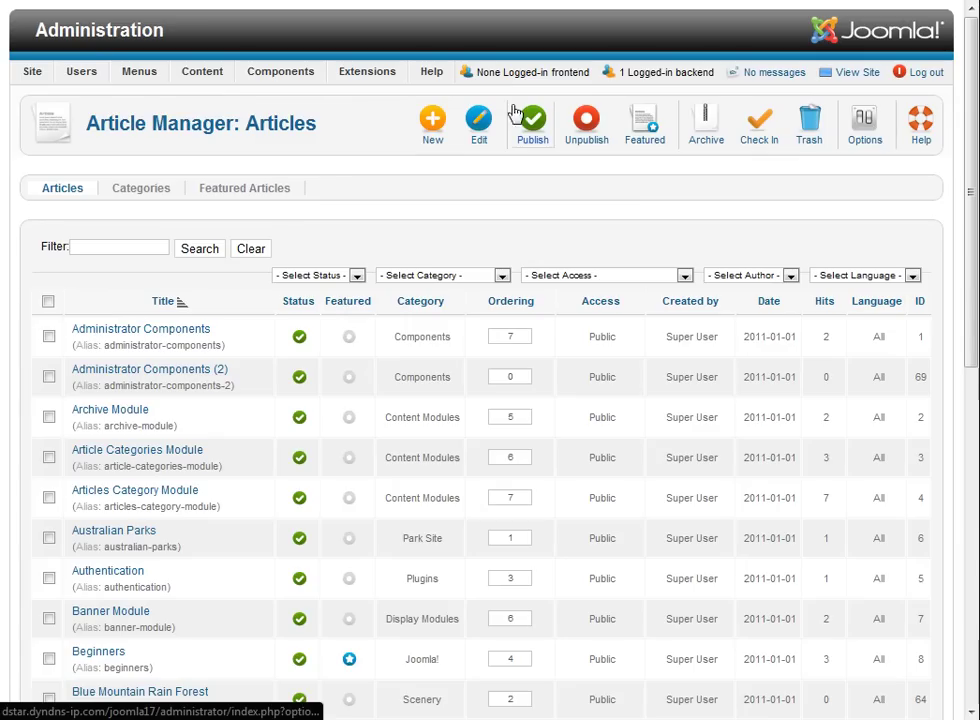
{"action": "left_click", "coordinate": [431, 124]}
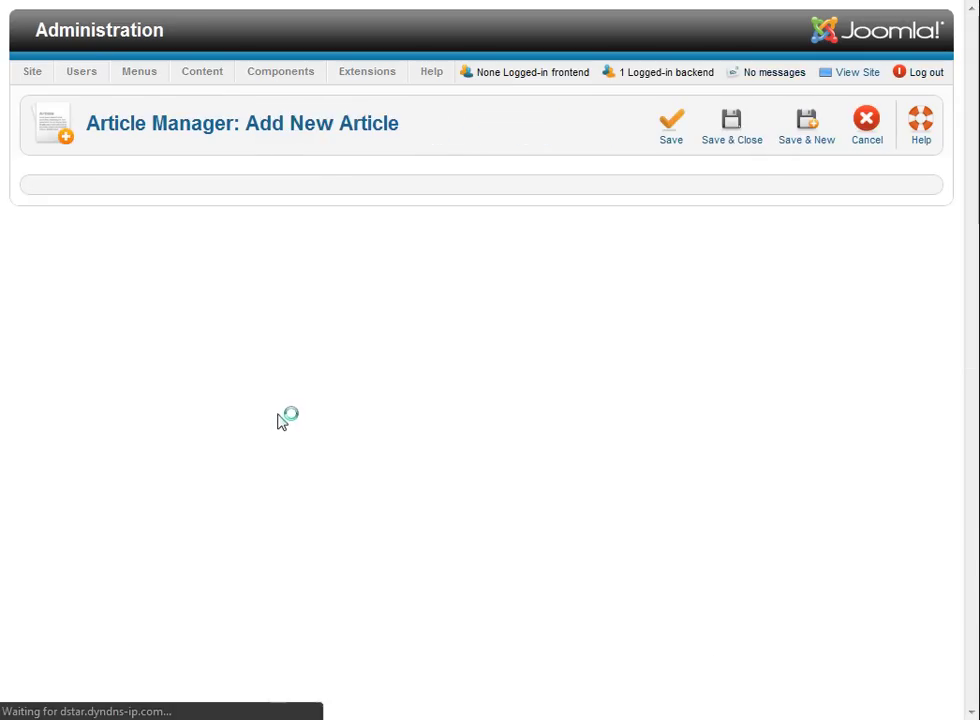
{"action": "left_click", "coordinate": [232, 224]}
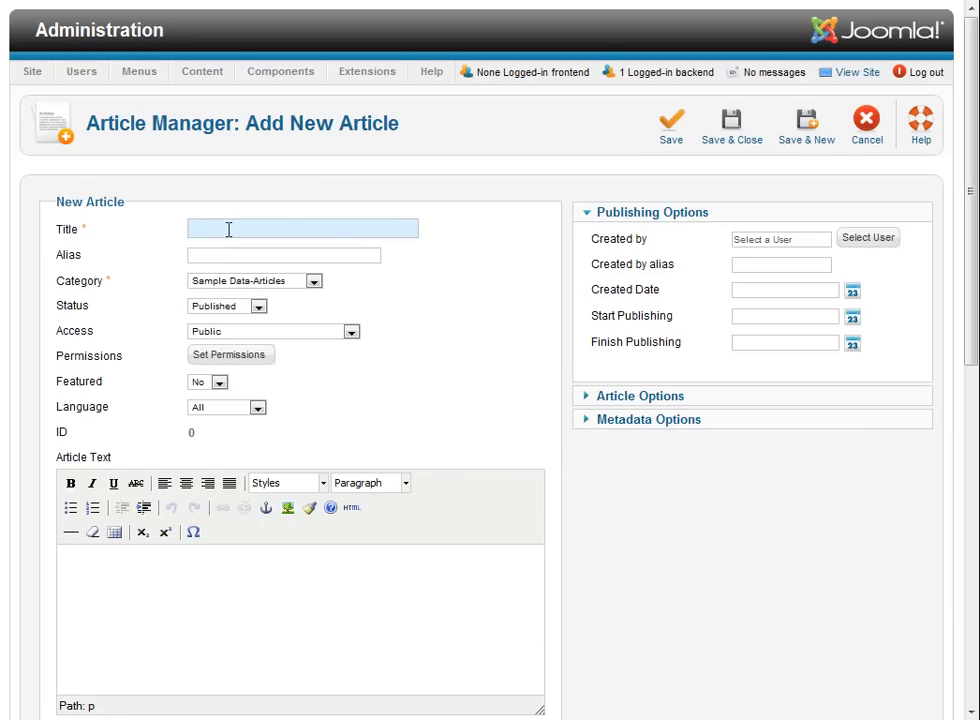
{"action": "type", "text": "Nice M"}
{"action": "key", "text": "BackSpace"}
{"action": "key", "text": "BackSpace"}
{"action": "type", "text": "emeerships"}
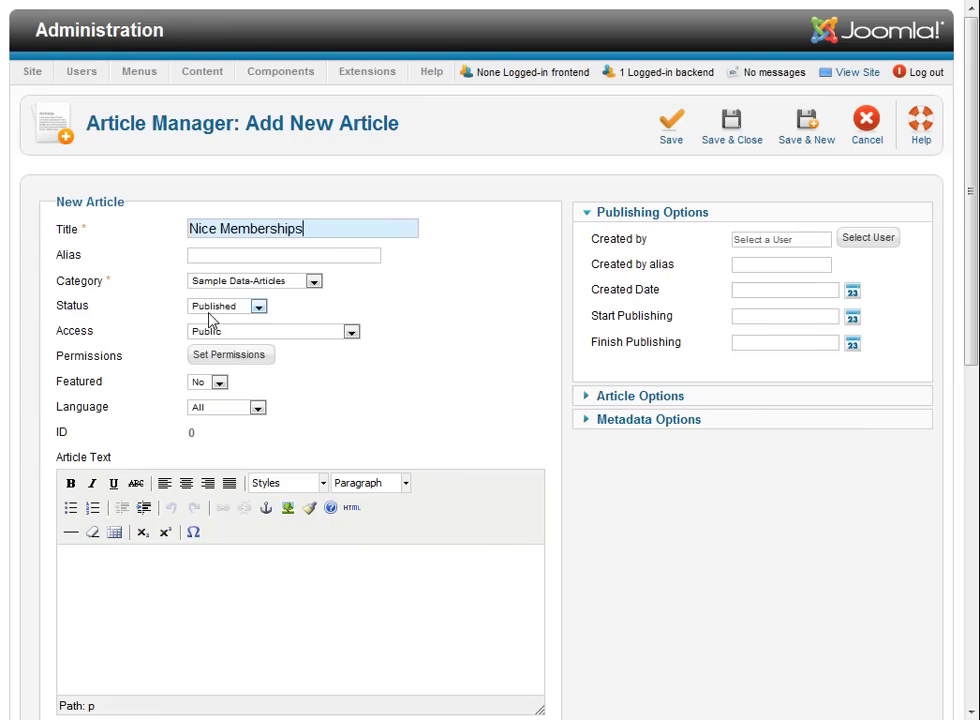
Enter the tag {nicememberships:1} as the article text and save the article.
{"action": "left_click", "coordinate": [120, 573]}
{"action": "type", "text": "{nicememberships:1}"}
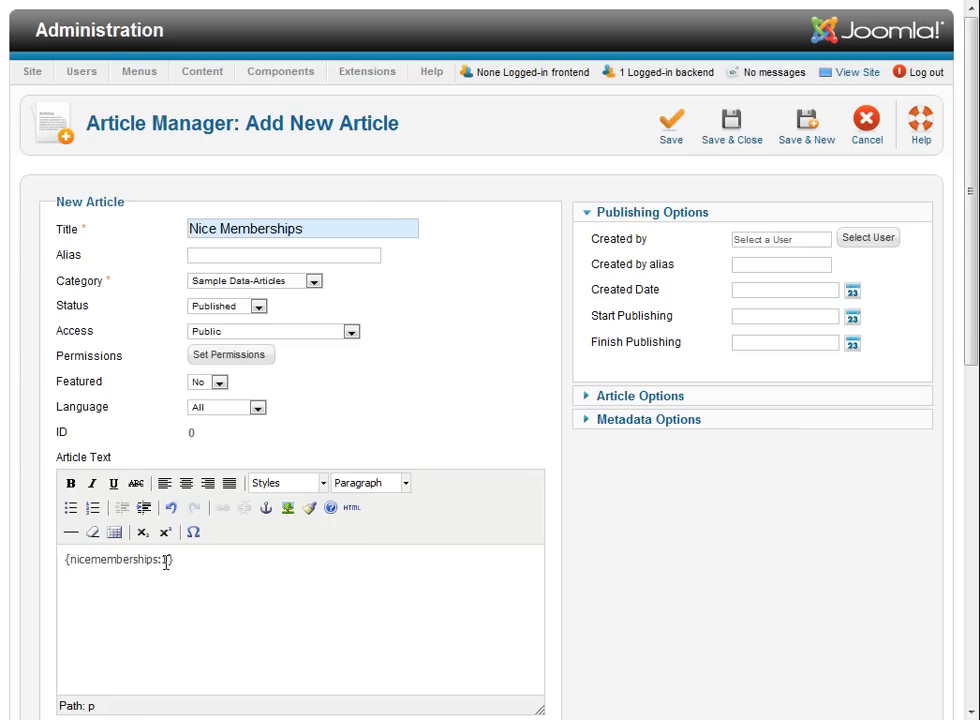
{"action": "left_click_drag", "start_coordinate": [166, 561], "coordinate": [158, 564]}
{"action": "left_click", "coordinate": [208, 566]}
{"action": "left_click", "coordinate": [670, 133]}
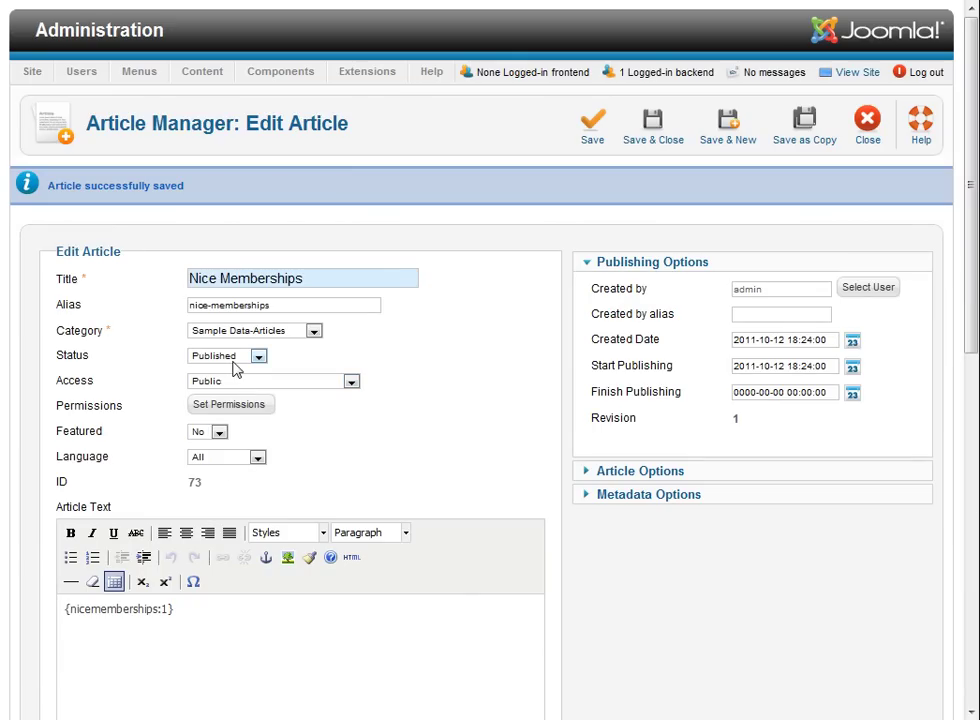
Mark the Nice Memberships article as featured and save it again.
{"action": "left_click", "coordinate": [220, 432]}
{"action": "left_click", "coordinate": [219, 460]}
{"action": "left_click", "coordinate": [600, 134]}
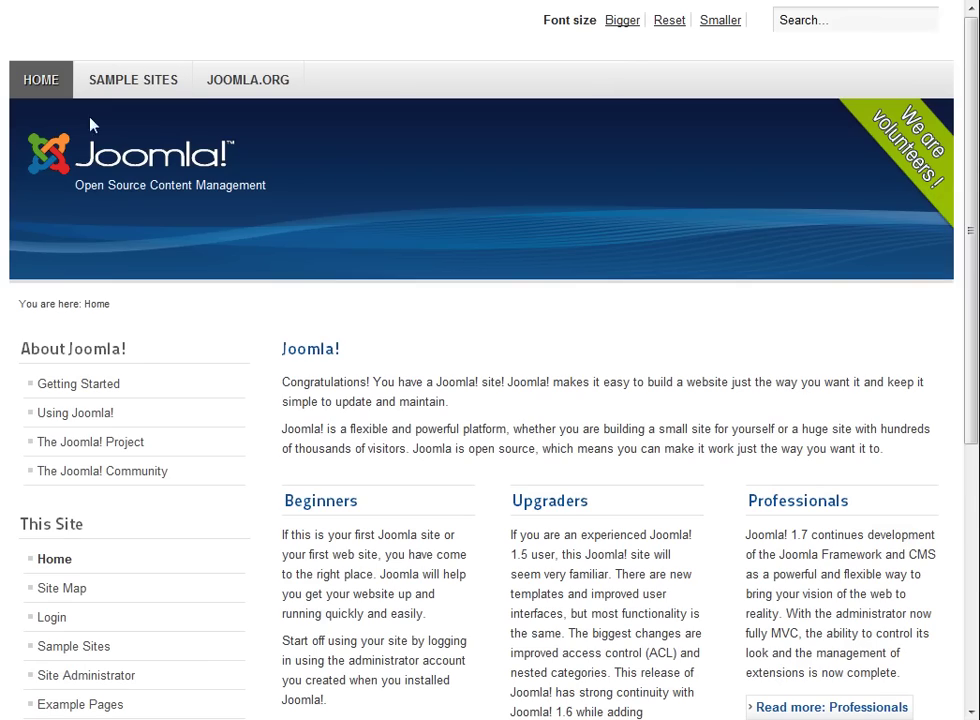
Reload the public home page and examine the name, description and Subscribe button rendered in the Nice Memberships article.
{"action": "scroll", "coordinate": [766, 376], "scroll_direction": "down", "scroll_amount": 5}
{"action": "scroll", "coordinate": [360, 263], "scroll_direction": "up", "scroll_amount": 5}
{"action": "left_click", "coordinate": [26, 81]}
{"action": "scroll", "coordinate": [584, 259], "scroll_direction": "down", "scroll_amount": 3}
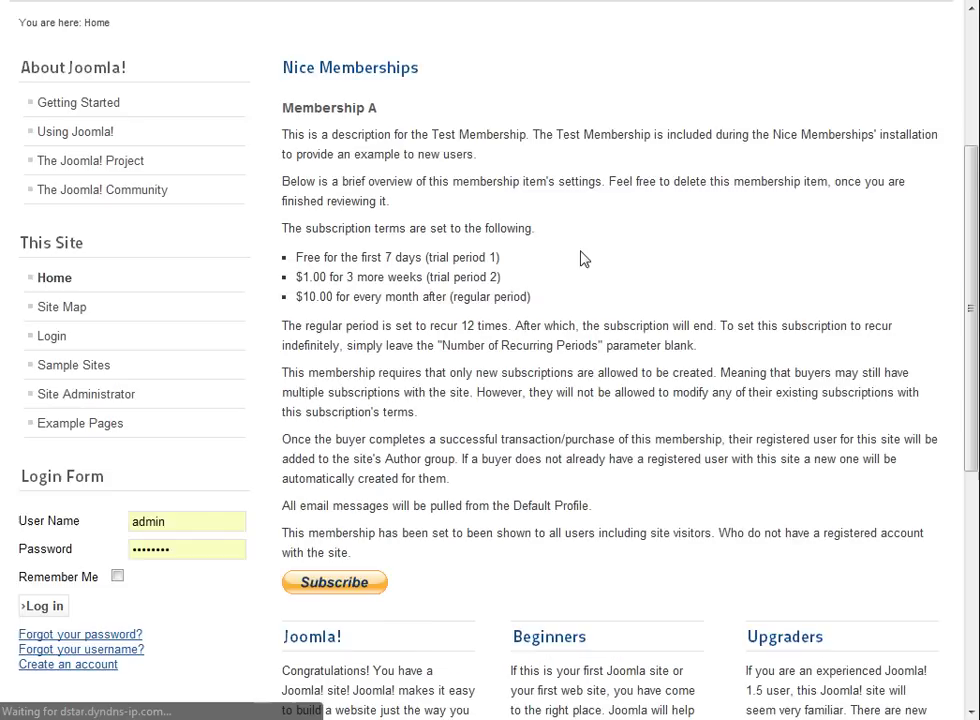
{"action": "scroll", "coordinate": [585, 252], "scroll_direction": "up", "scroll_amount": 2}
{"action": "scroll", "coordinate": [587, 252], "scroll_direction": "down", "scroll_amount": 2}
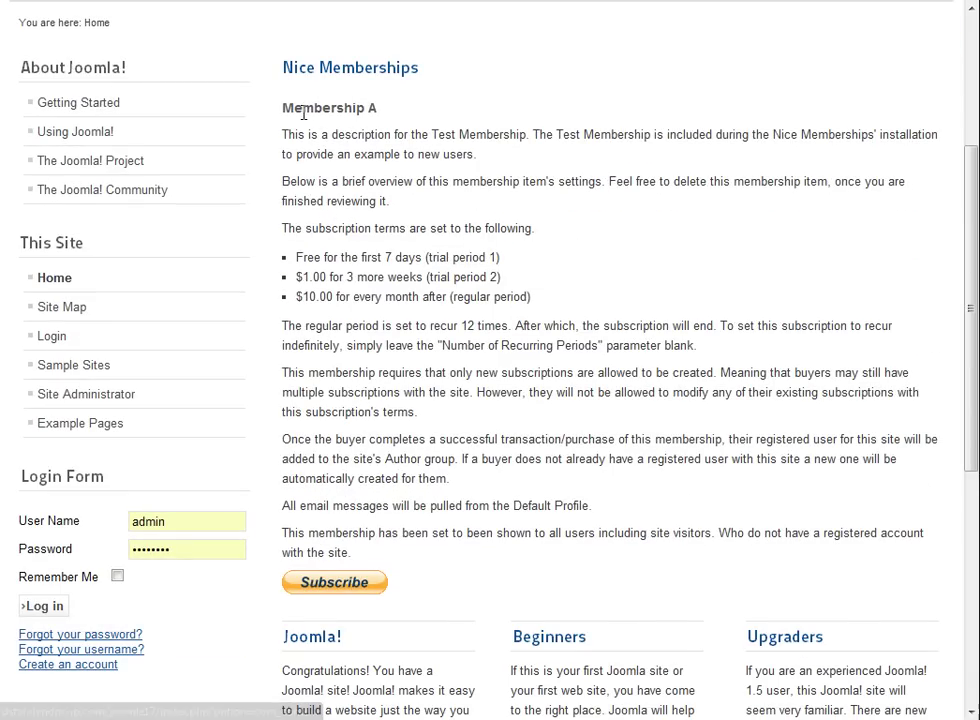
{"action": "left_click_drag", "start_coordinate": [303, 113], "coordinate": [463, 631]}
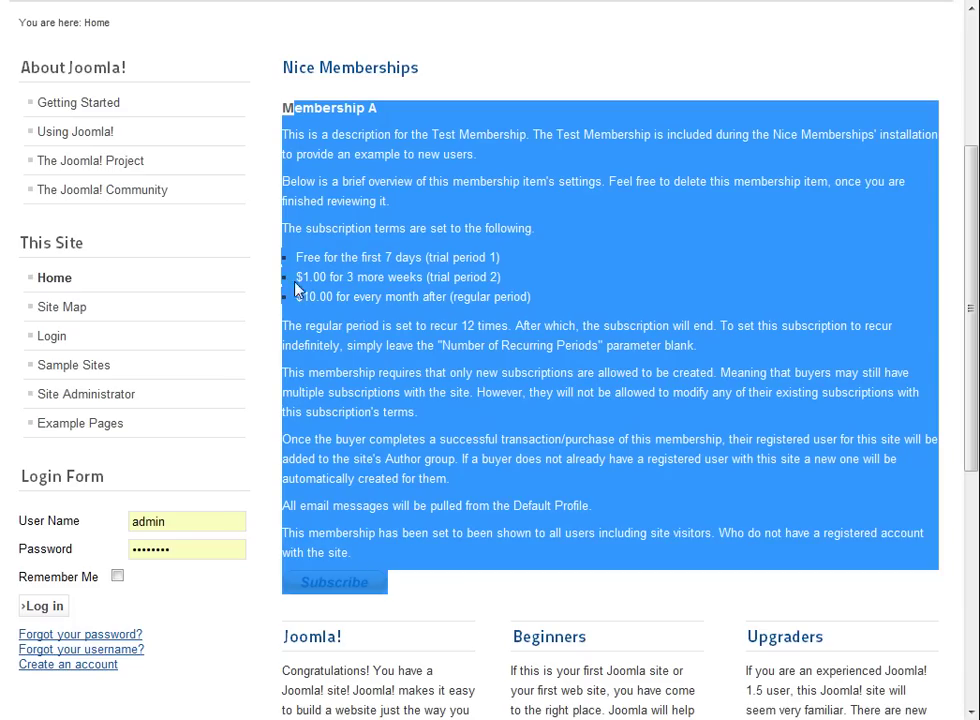
{"action": "left_click", "coordinate": [465, 322]}
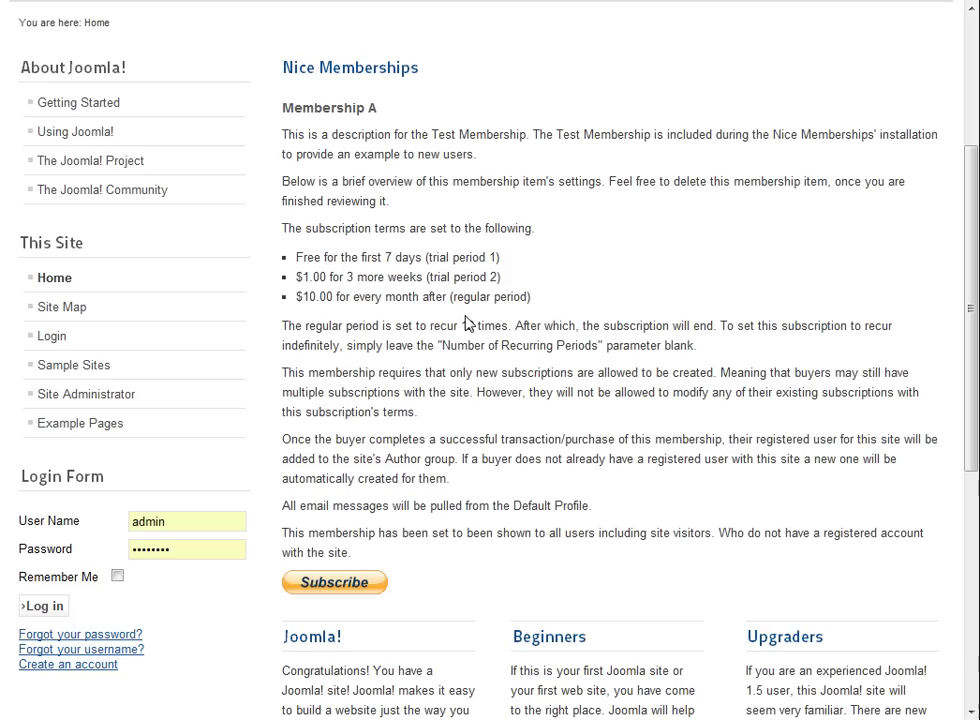
{"action": "left_click_drag", "start_coordinate": [313, 107], "coordinate": [399, 201]}
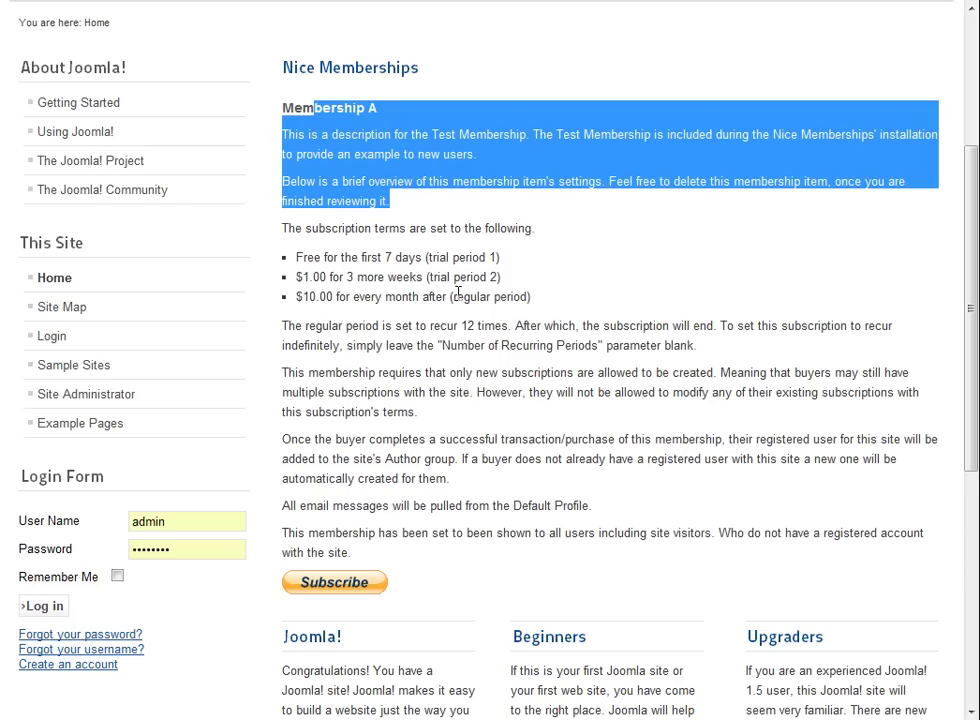
{"action": "left_click", "coordinate": [380, 252]}
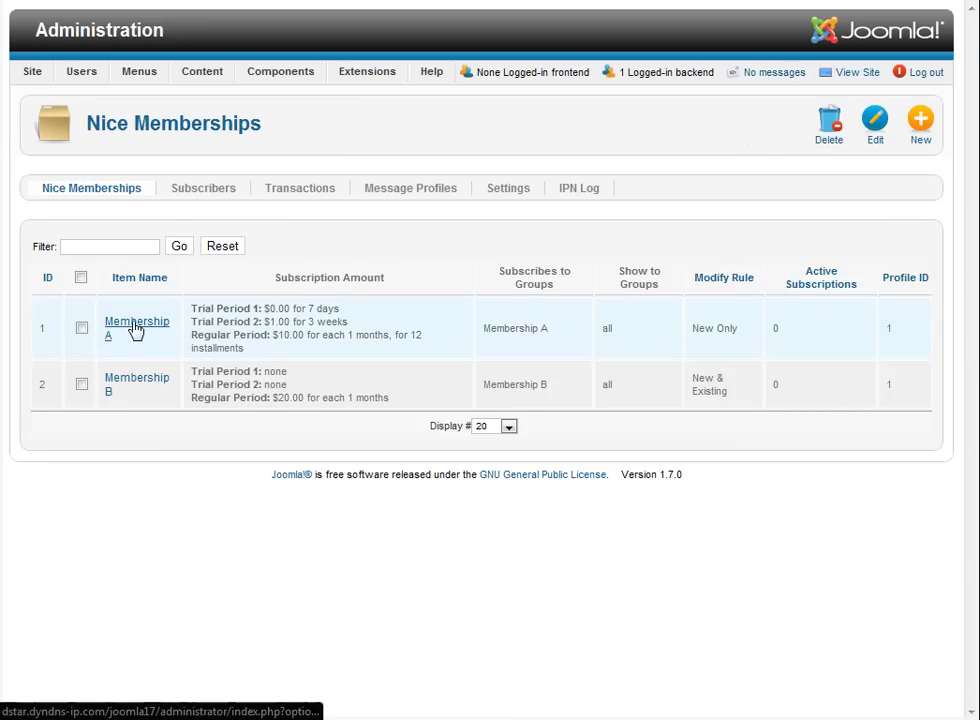
Turn off Show Item Name for Membership A, save and close the item, and reload the public home page.
{"action": "left_click", "coordinate": [136, 328]}
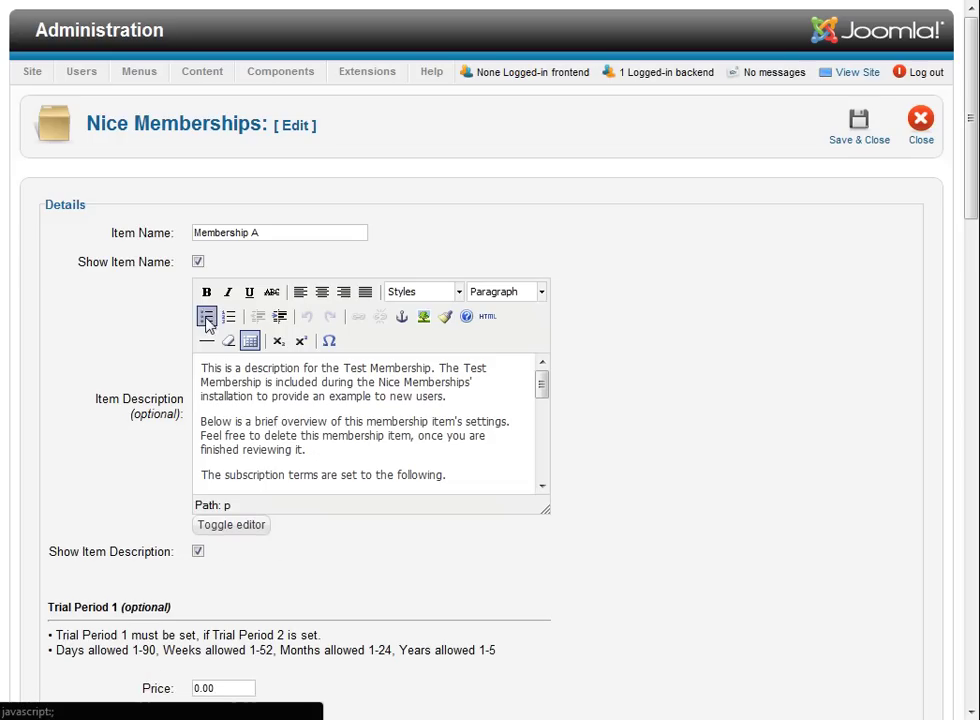
{"action": "left_click", "coordinate": [197, 261]}
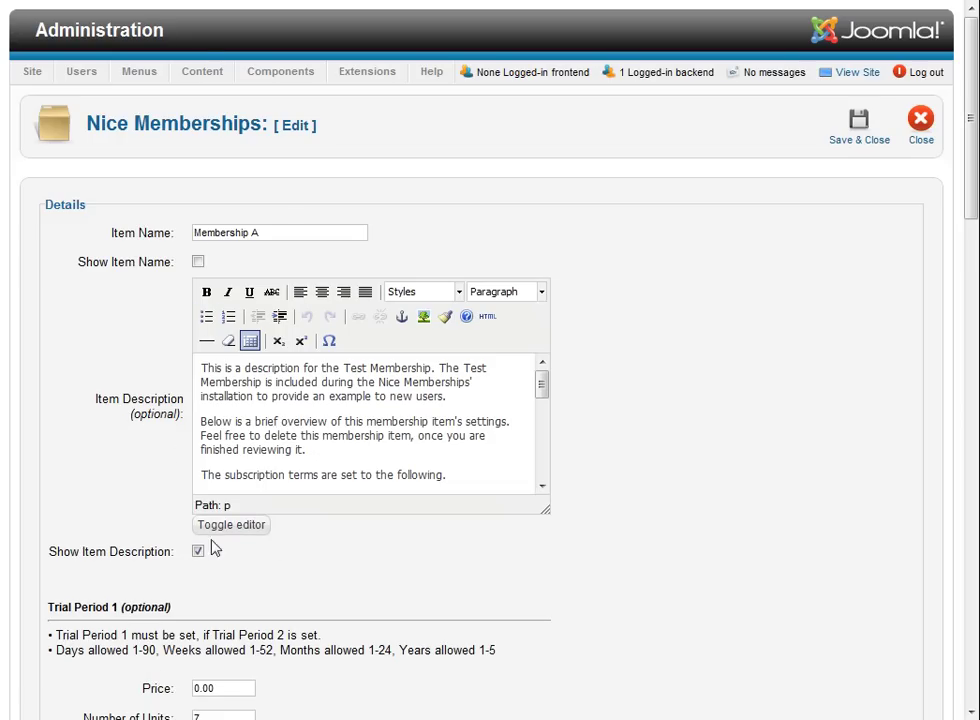
{"action": "left_click", "coordinate": [865, 137]}
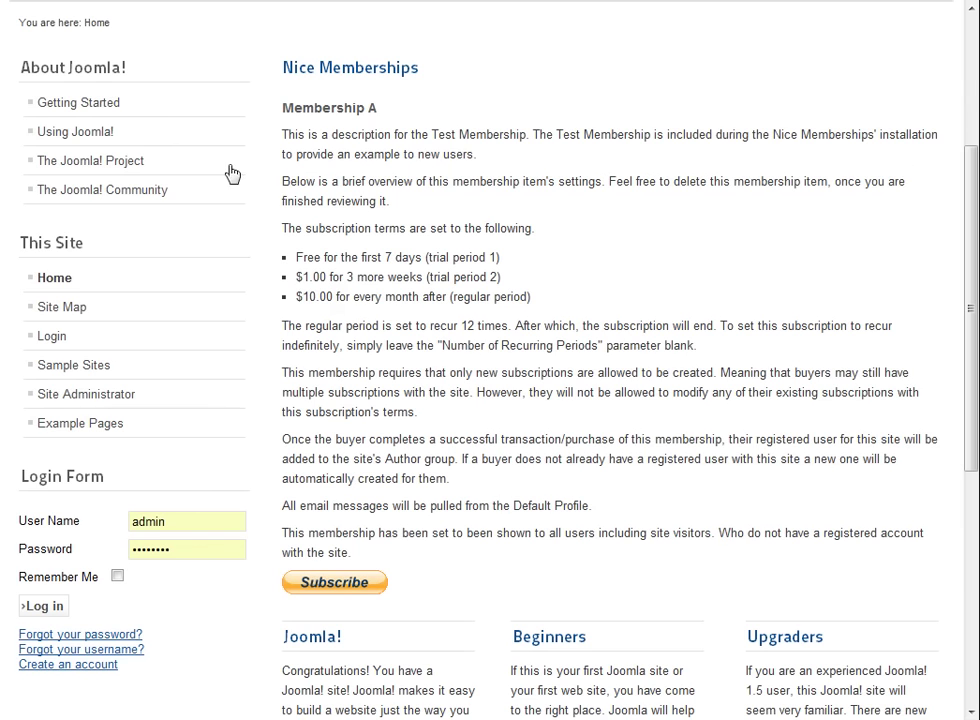
{"action": "key", "text": "F5"}
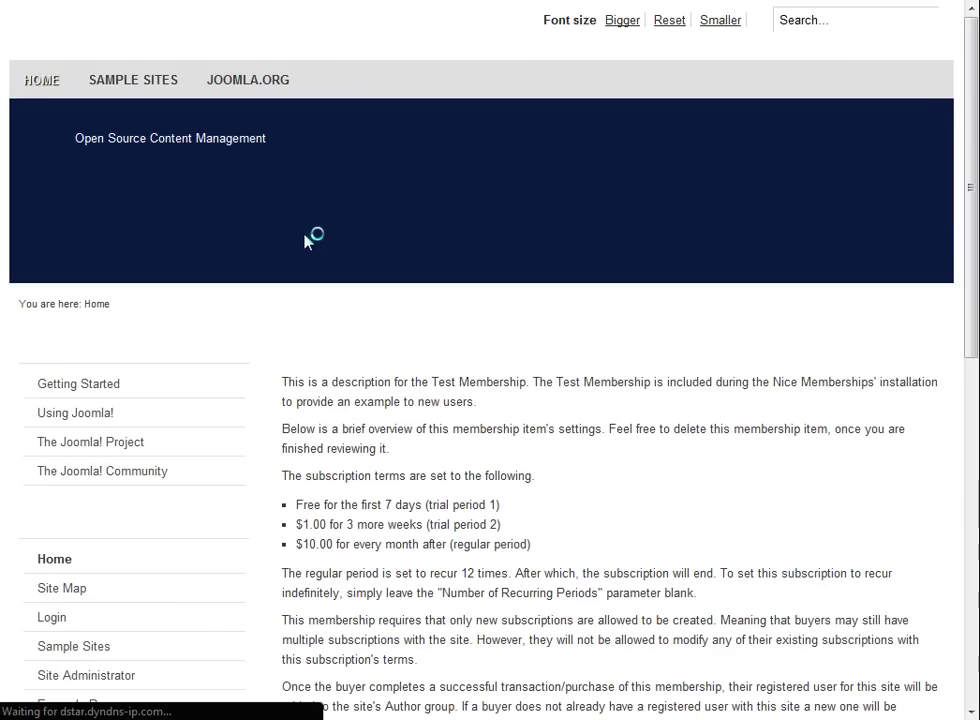